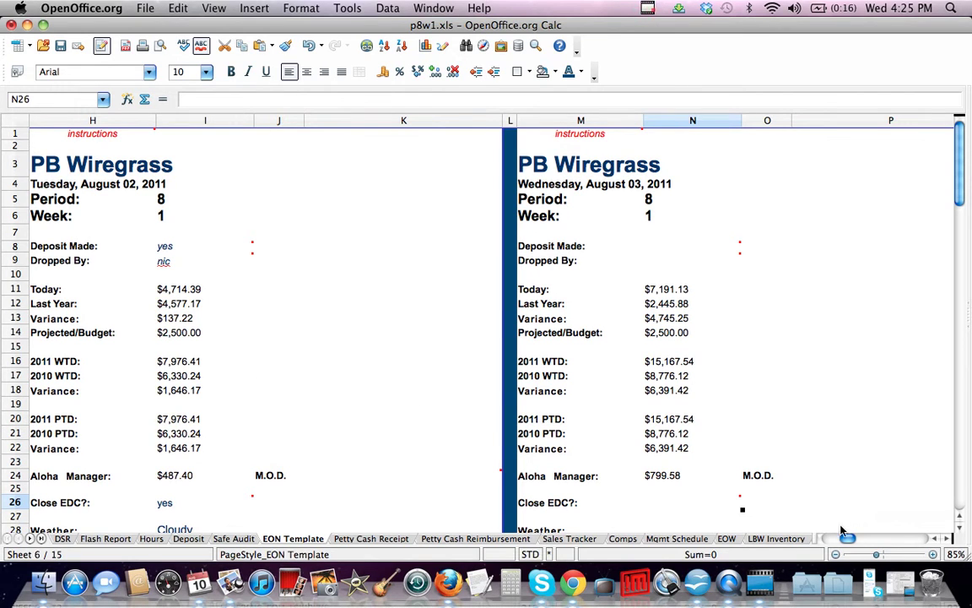
Scroll the EON Template sheet left to columns A–I, showing the August 01, 2011 report
left_click_drag(844, 533, 812, 574)
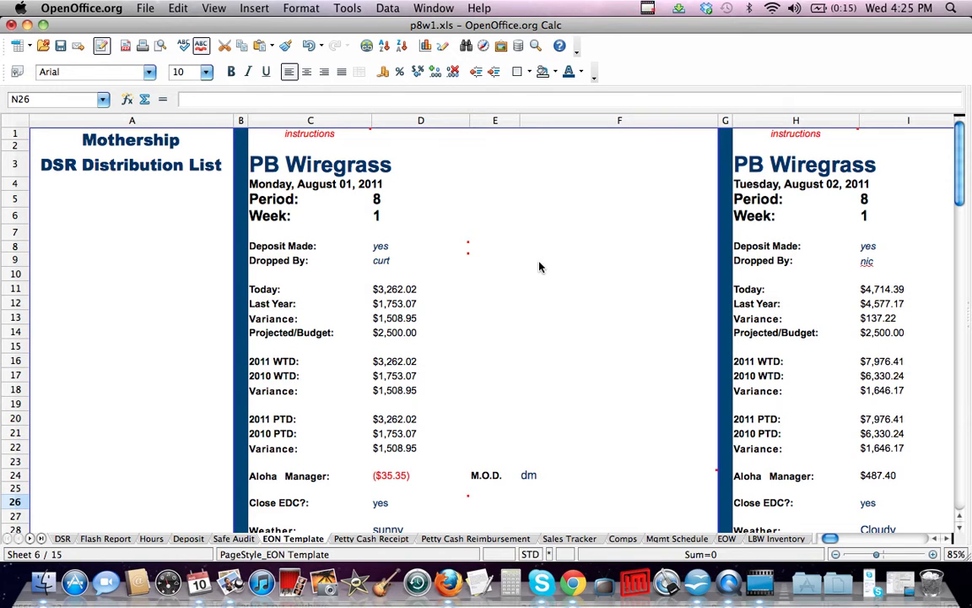
key("Down")
key("Down")
key("Down")
key("Left")
key("Left")
key("Left")
key("Left")
key("Left")
key("Left")
key("Left")
key("Left")
key("Left")
key("Left")
key("Left")
key("Left")
key("Left")
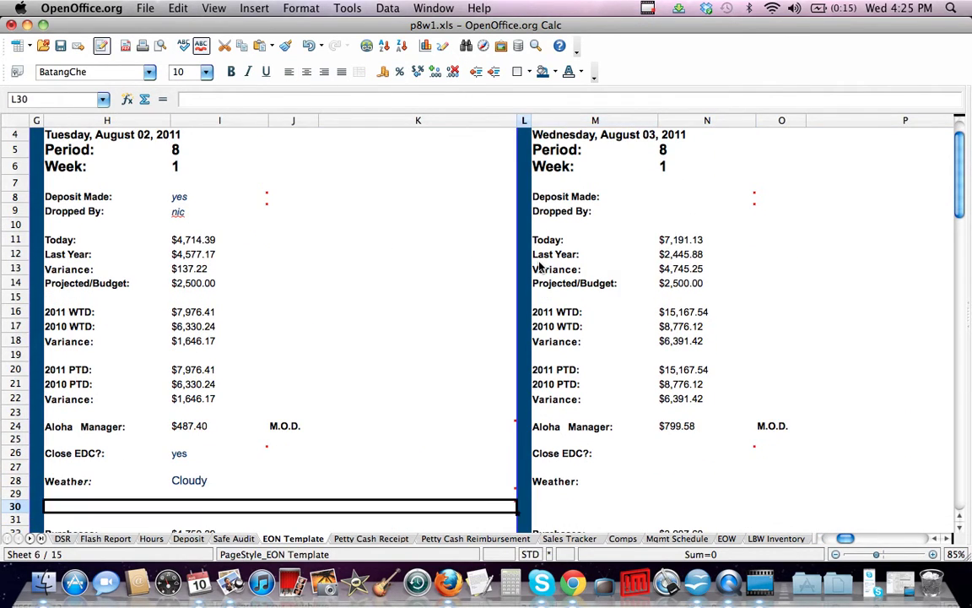
key("Up")
key("Up")
key("Up")
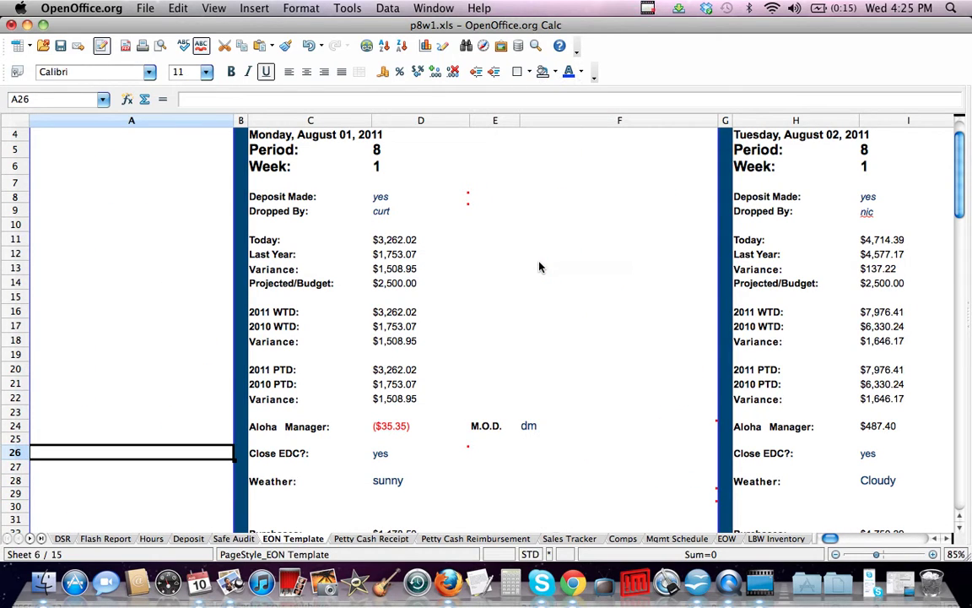
key("Up")
key("Right")
key("Up")
key("Right")
key("Up")
key("Up")
key("Up")
key("Up")
key("Up")
key("Up")
key("Up")
key("Up")
key("Up")
key("Up")
key("Up")
key("Up")
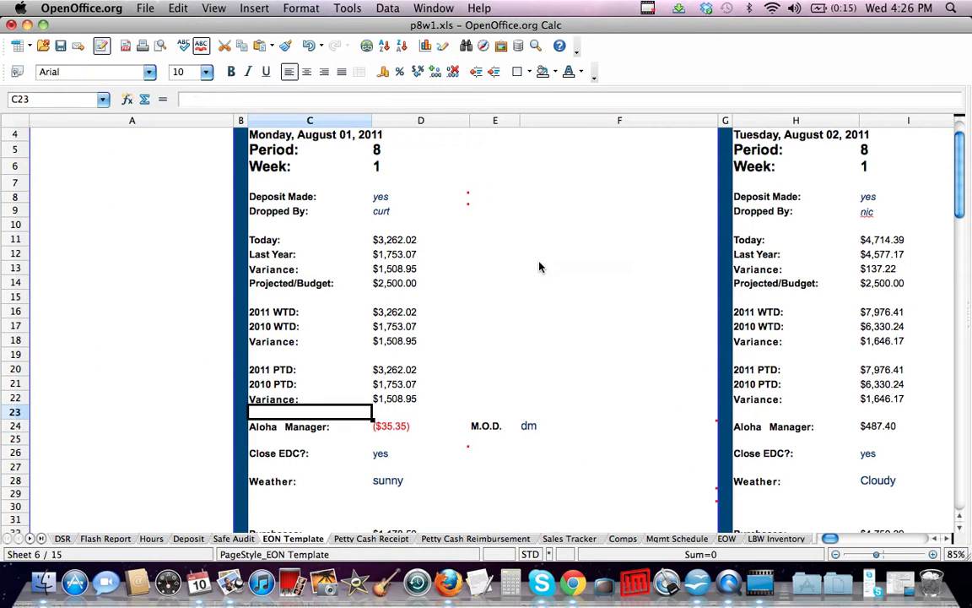
key("Up")
key("Up")
key("Up")
key("Up")
key("Up")
key("Up")
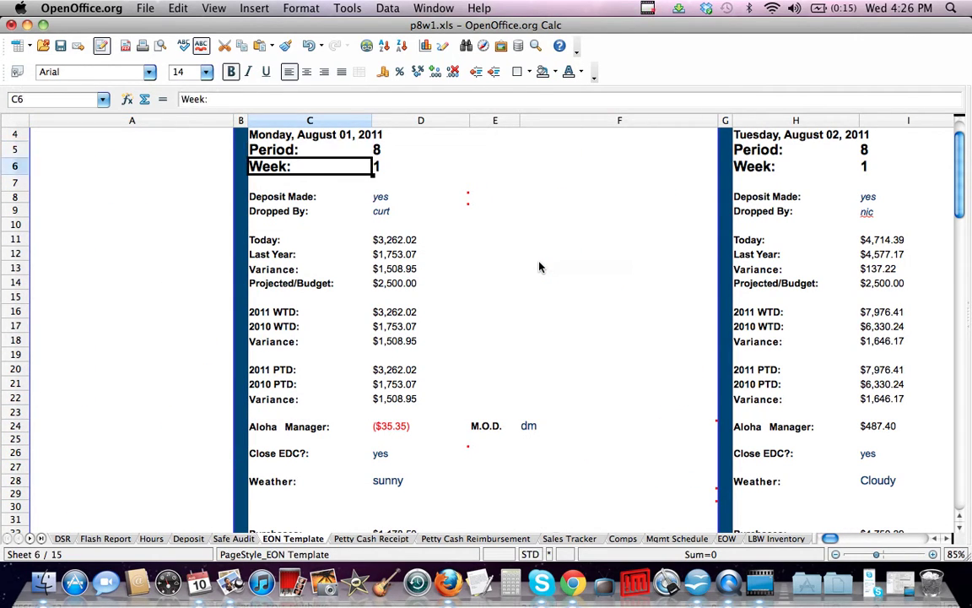
key("Down")
key("Down")
key("Down")
key("Right")
key("Up")
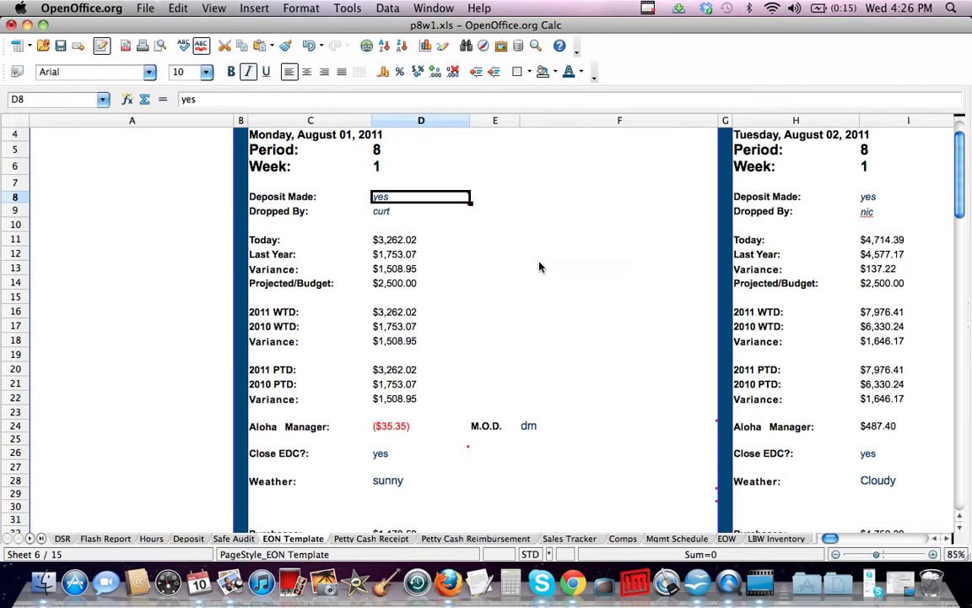
left_click(391, 210)
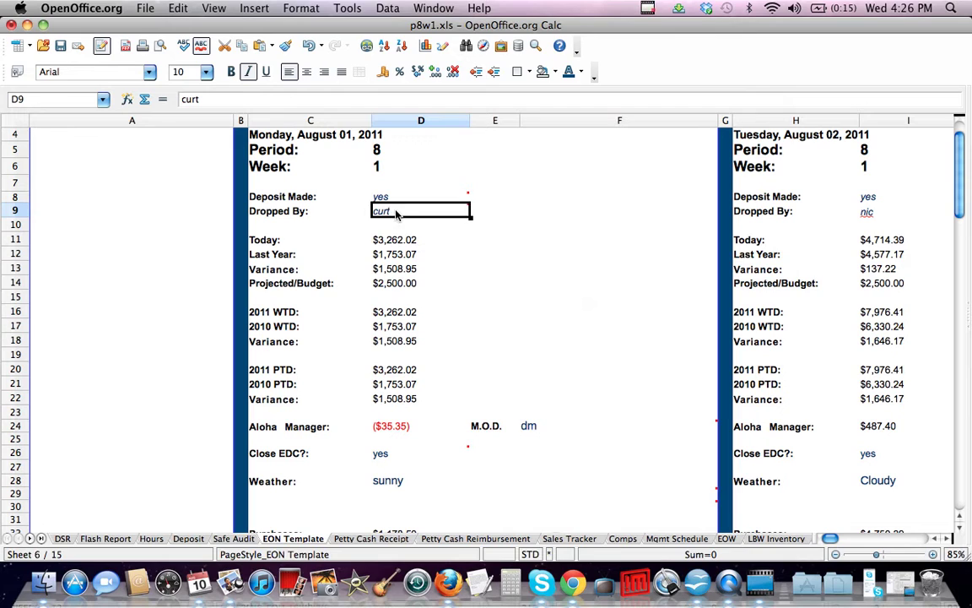
left_click(401, 255)
left_click(399, 241)
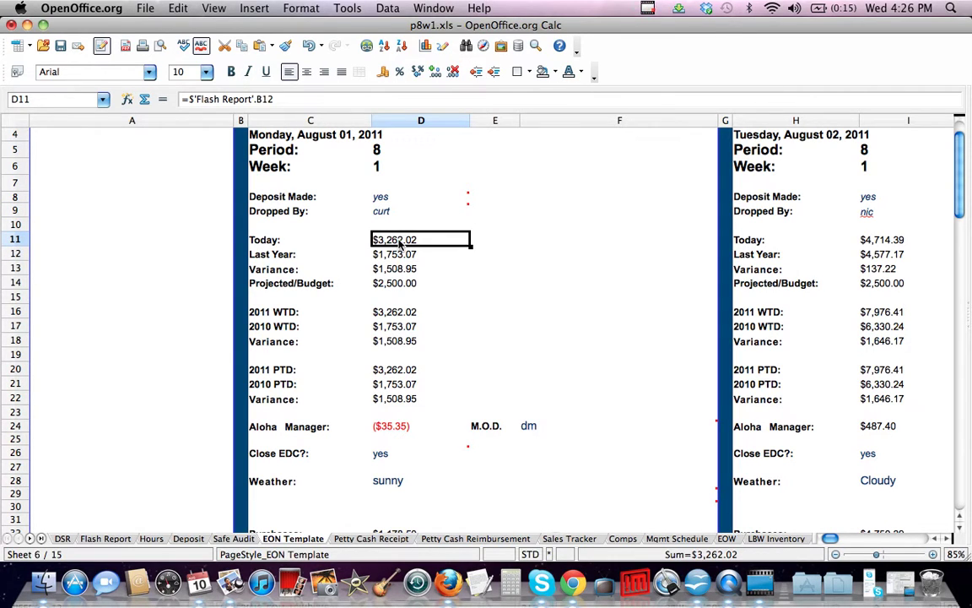
left_click(238, 98)
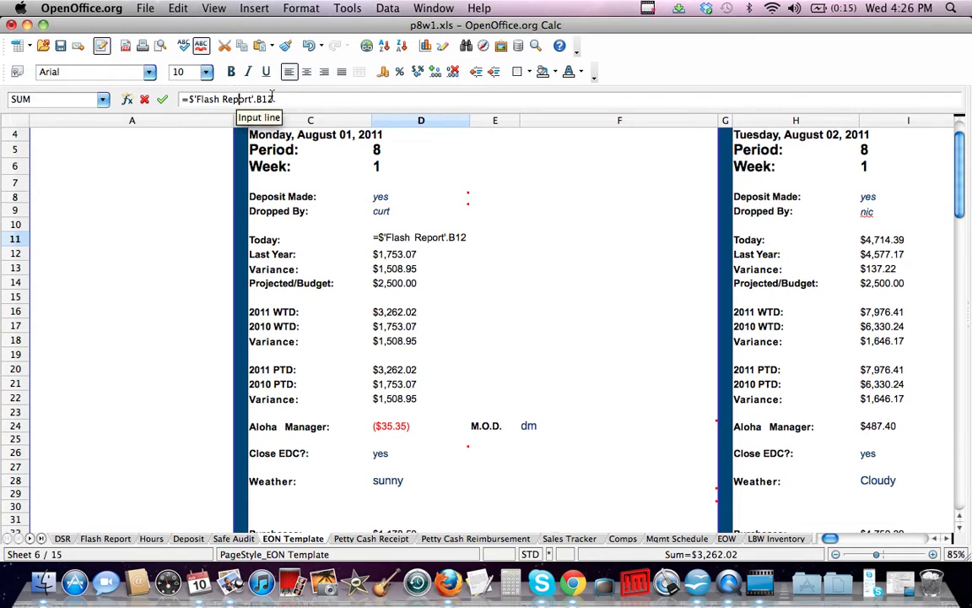
left_click(412, 251)
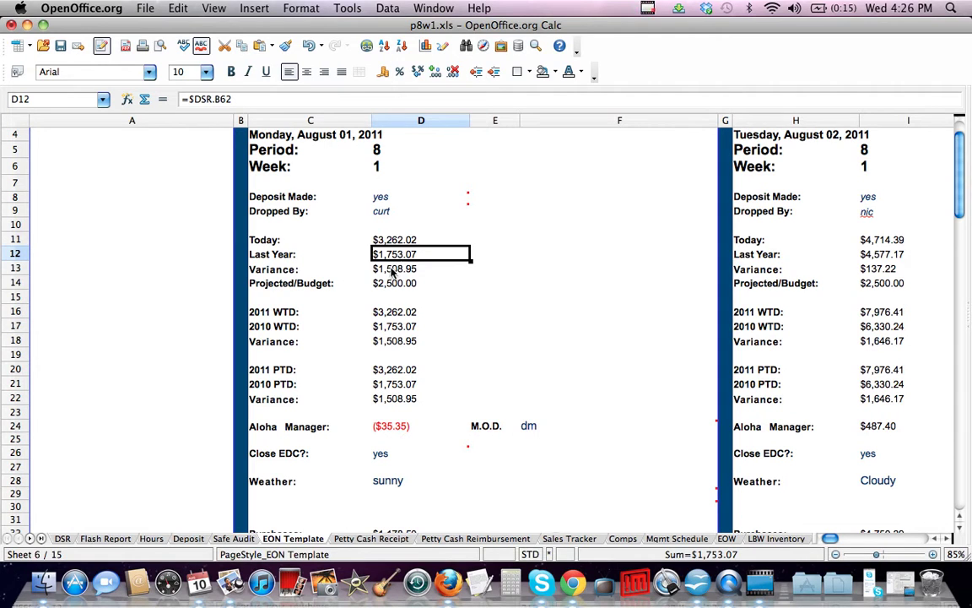
left_click(393, 271)
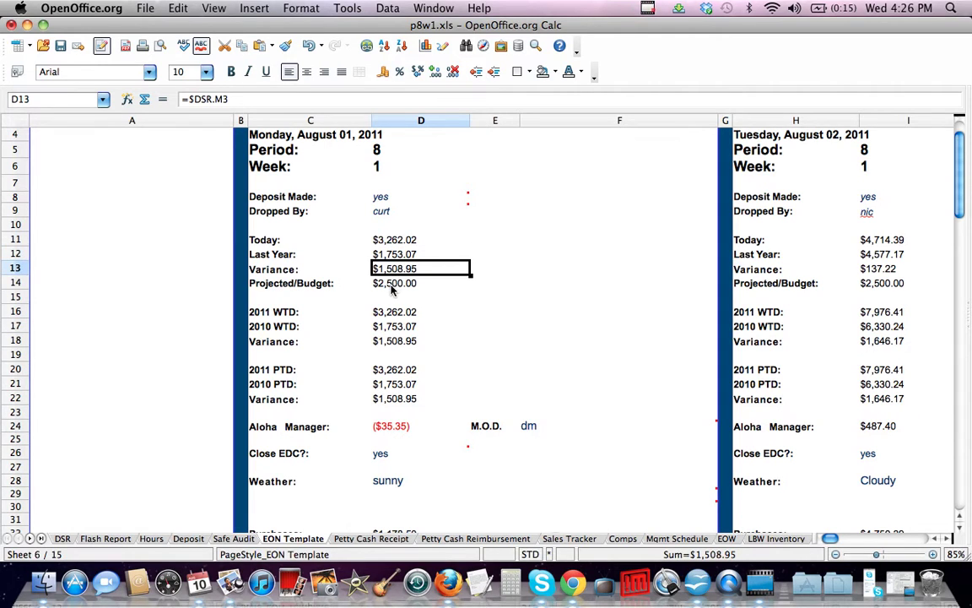
left_click(392, 286)
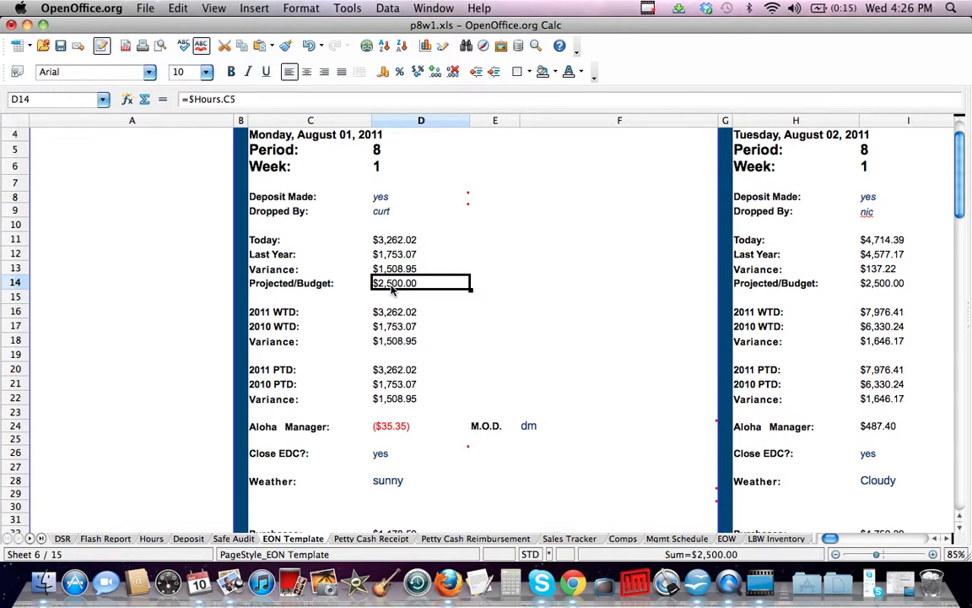
left_click(394, 313)
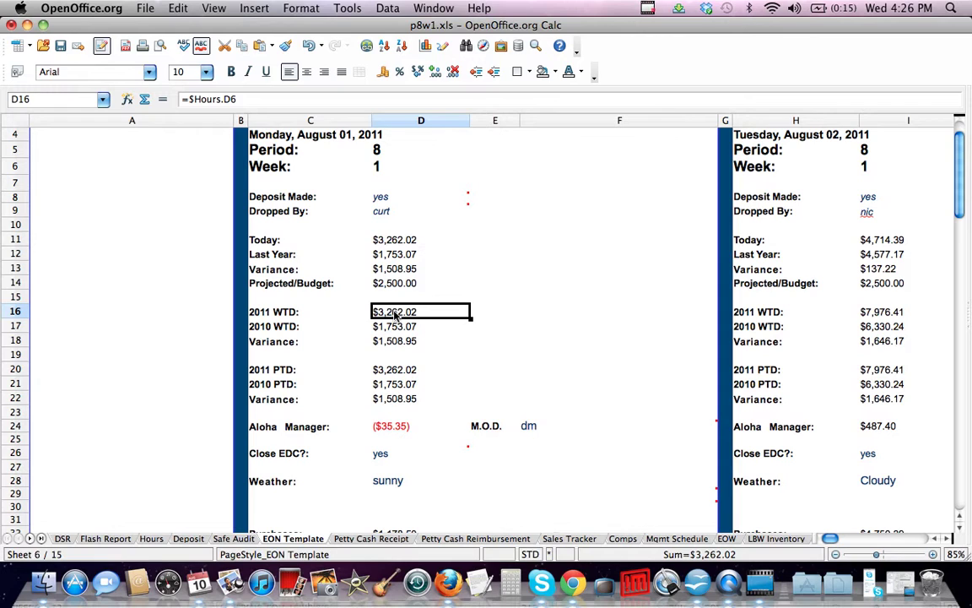
left_click(400, 327)
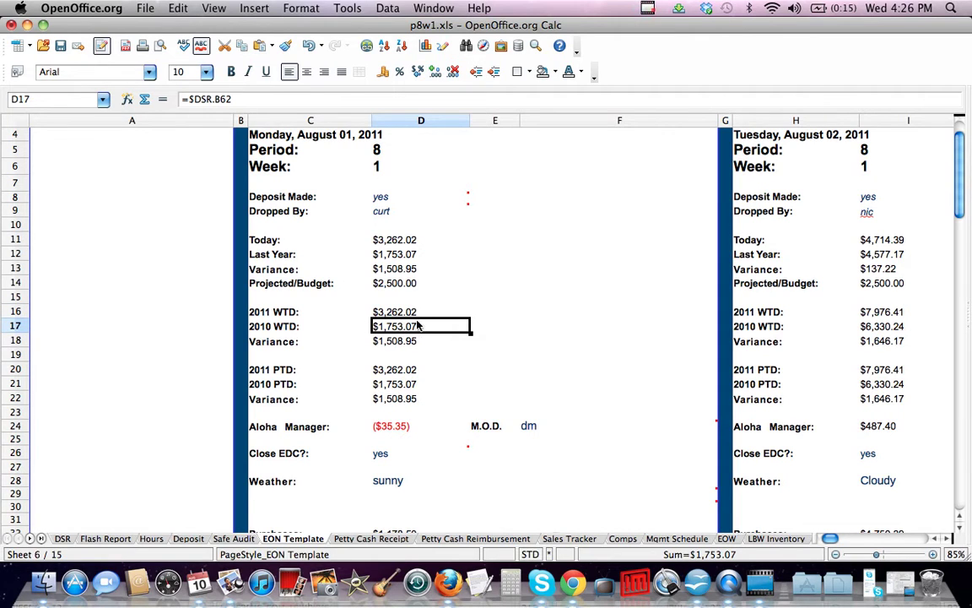
left_click(402, 343)
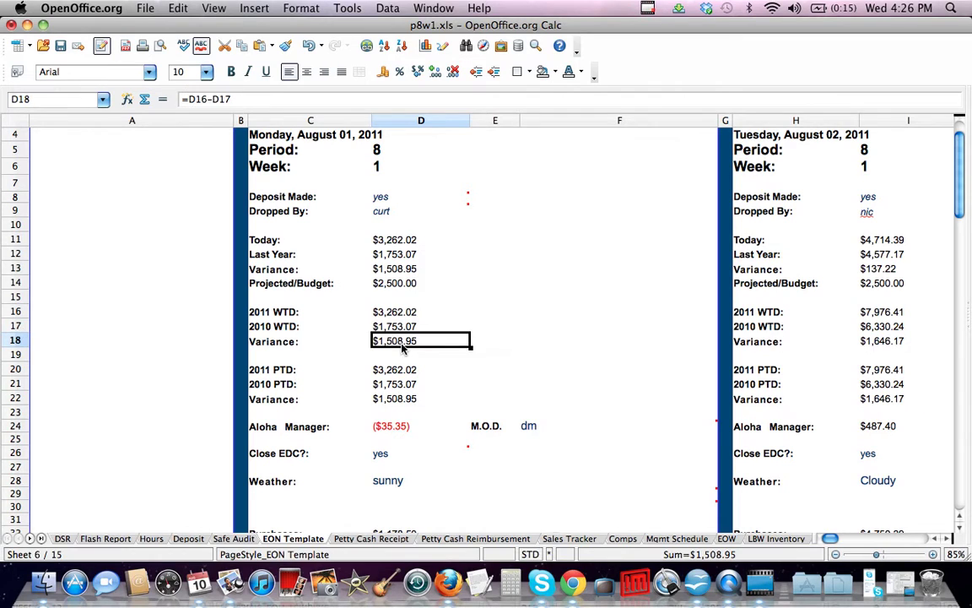
left_click(400, 328)
left_click(400, 342)
left_click(400, 311)
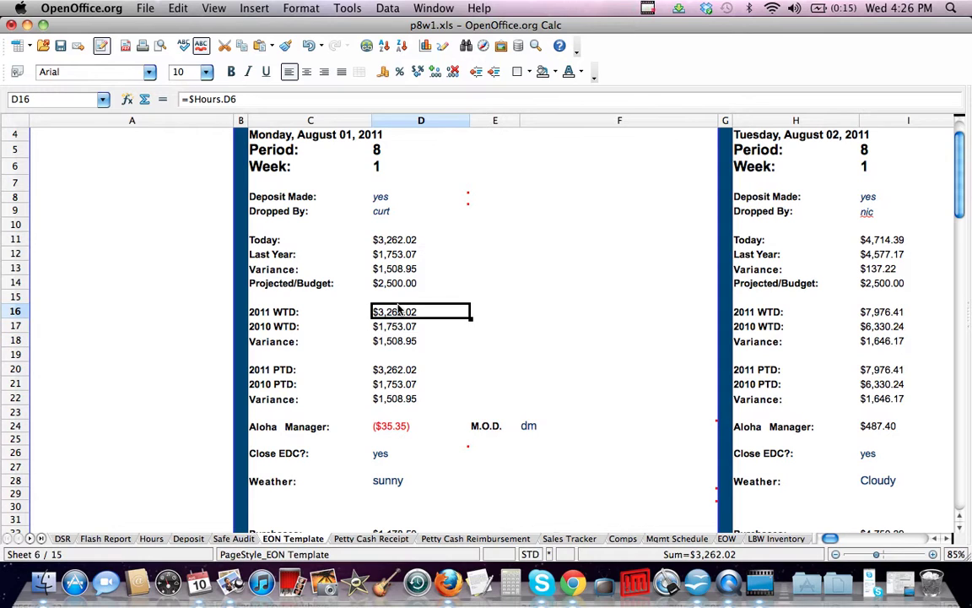
key("Down")
key("Down")
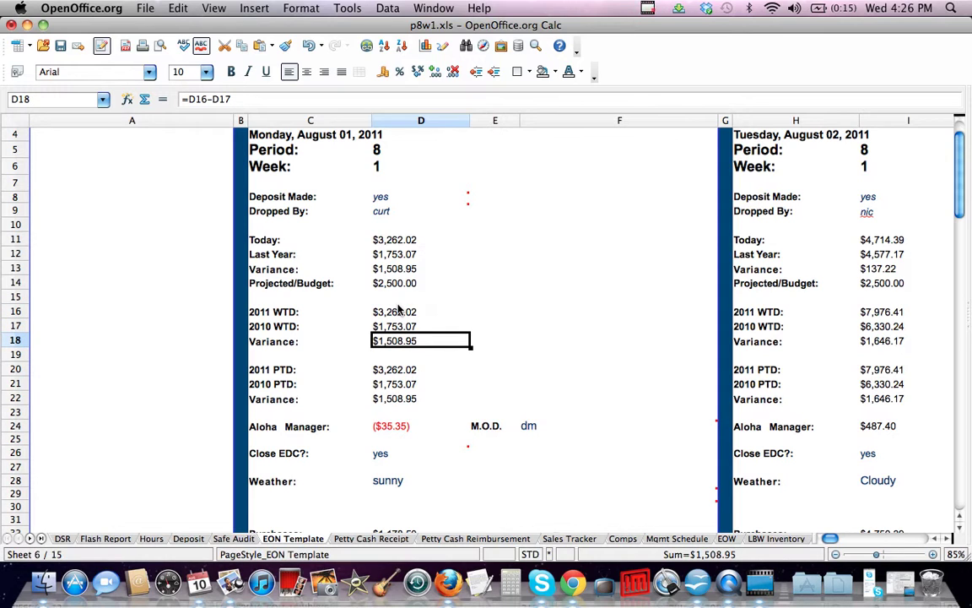
key("Down")
key("Down")
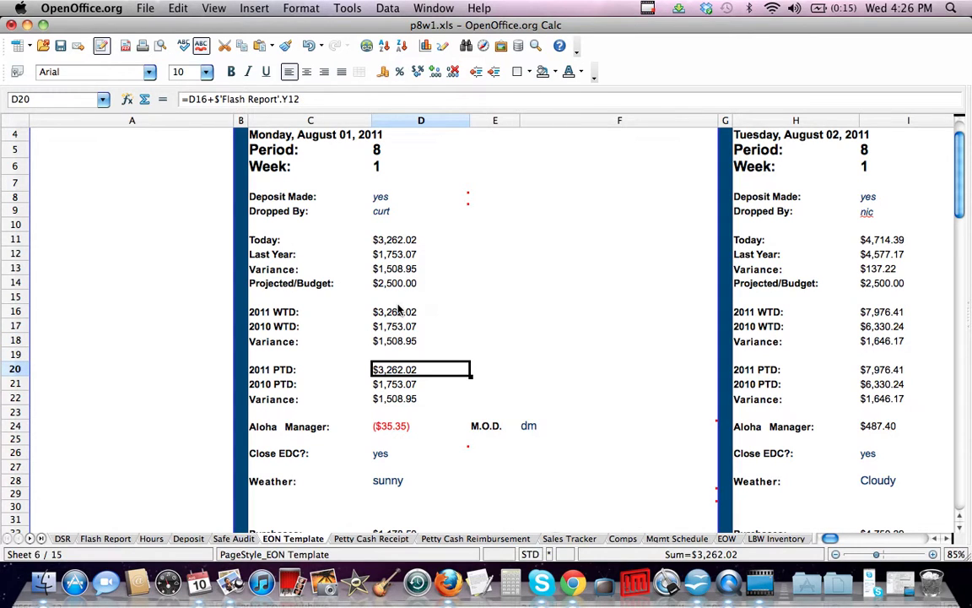
key("Down")
key("Down")
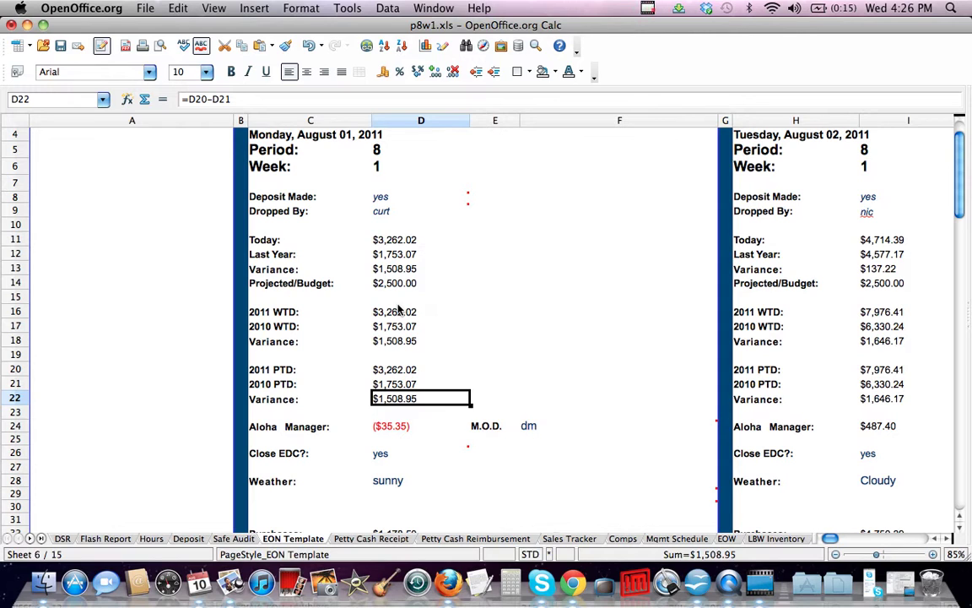
key("Down")
key("Up")
key("Up")
key("Up")
key("Up")
key("Up")
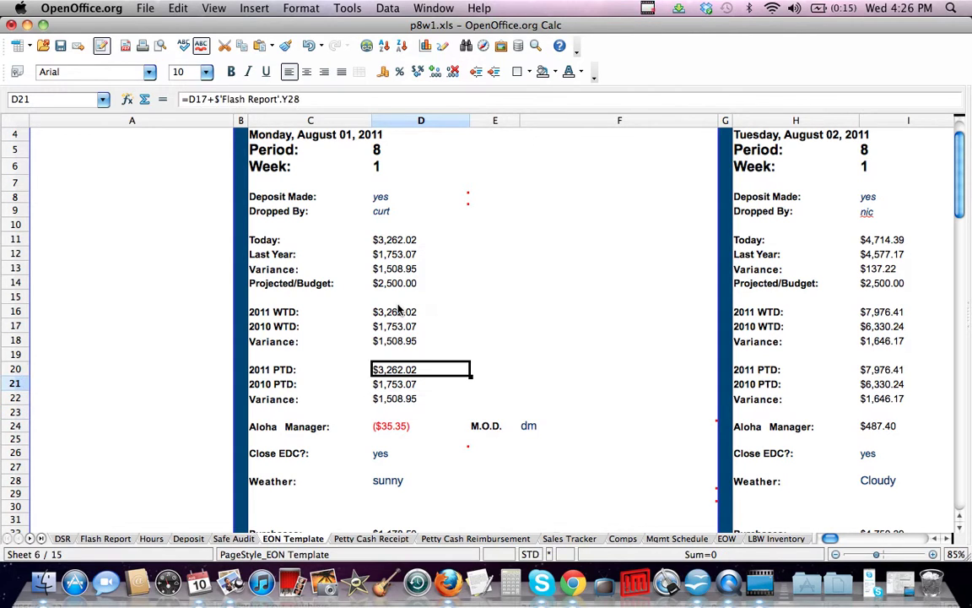
key("Down")
key("Down")
key("Down")
key("Down")
key("Down")
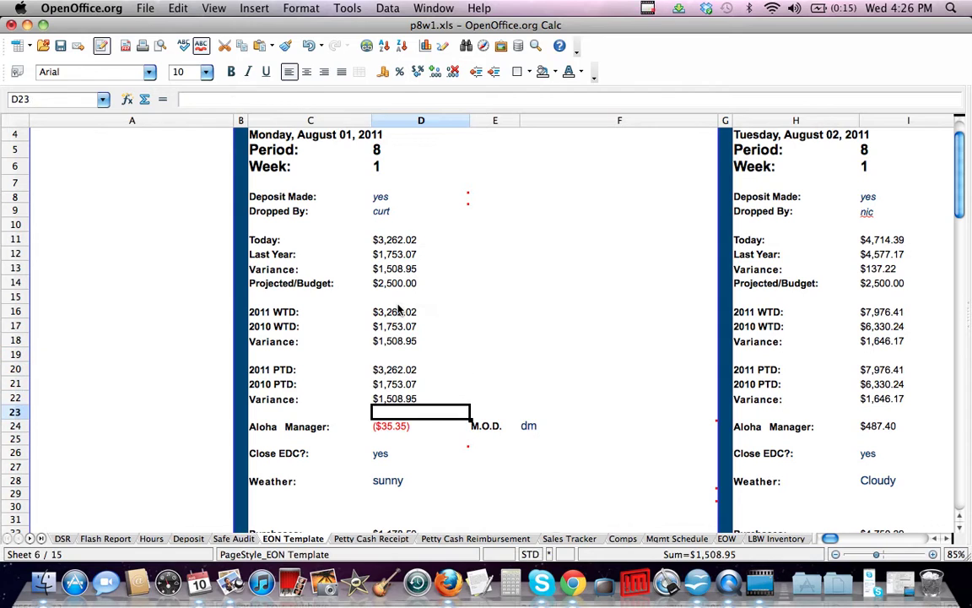
key("Up")
key("Down")
key("Down")
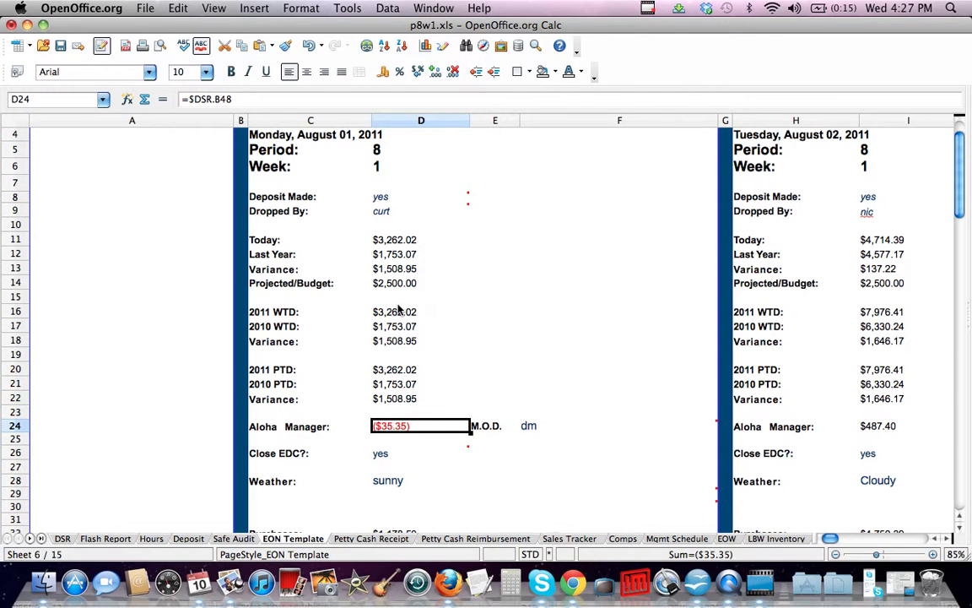
key("Down")
key("Down")
key("Down")
key("Down")
key("Down")
key("Down")
key("Down")
key("Down")
key("Down")
key("Down")
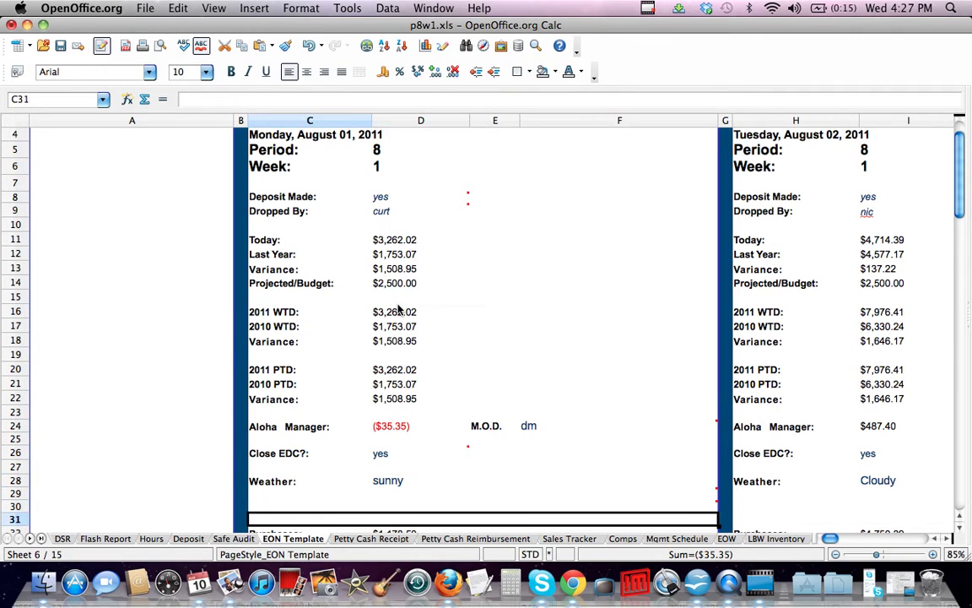
key("Down")
key("Down")
key("Down")
key("Left")
key("Up")
key("Right")
key("Up")
key("Up")
key("Up")
key("Up")
key("Up")
key("Up")
key("Up")
key("Up")
key("Up")
key("Up")
key("Up")
key("Up")
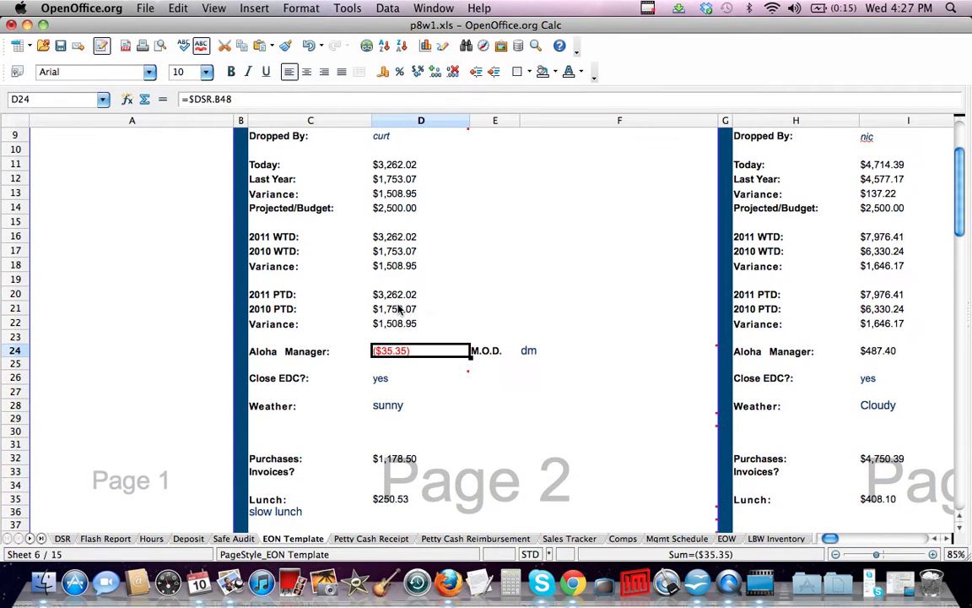
key("Down")
key("Right")
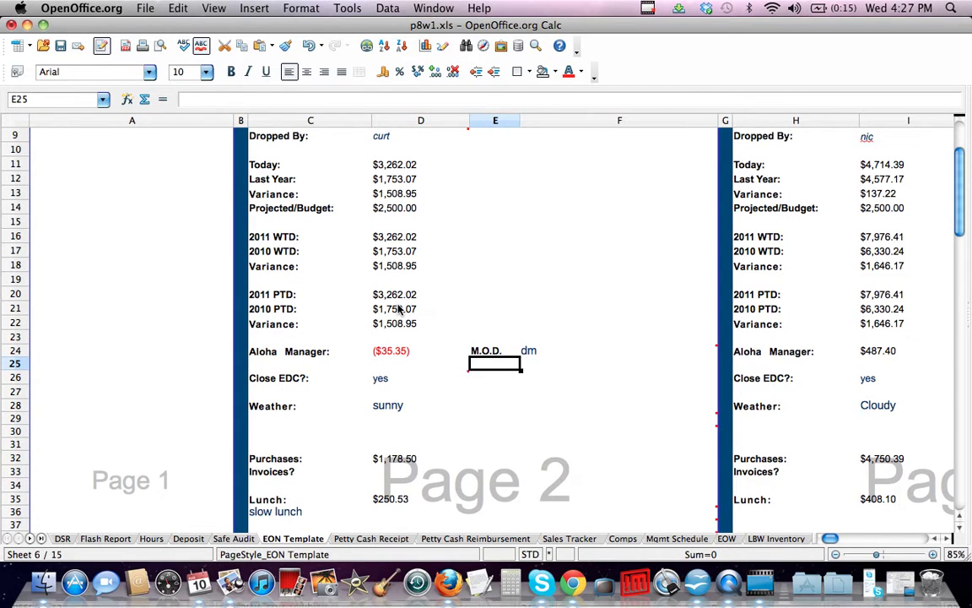
key("Up")
key("Right")
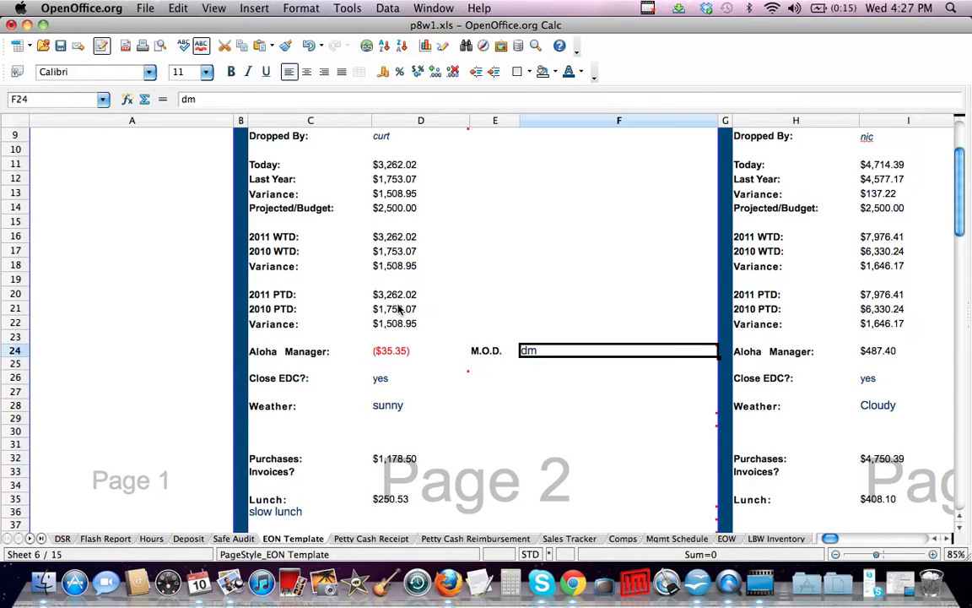
key("Down")
key("Left")
key("Left")
key("Left")
key("Right")
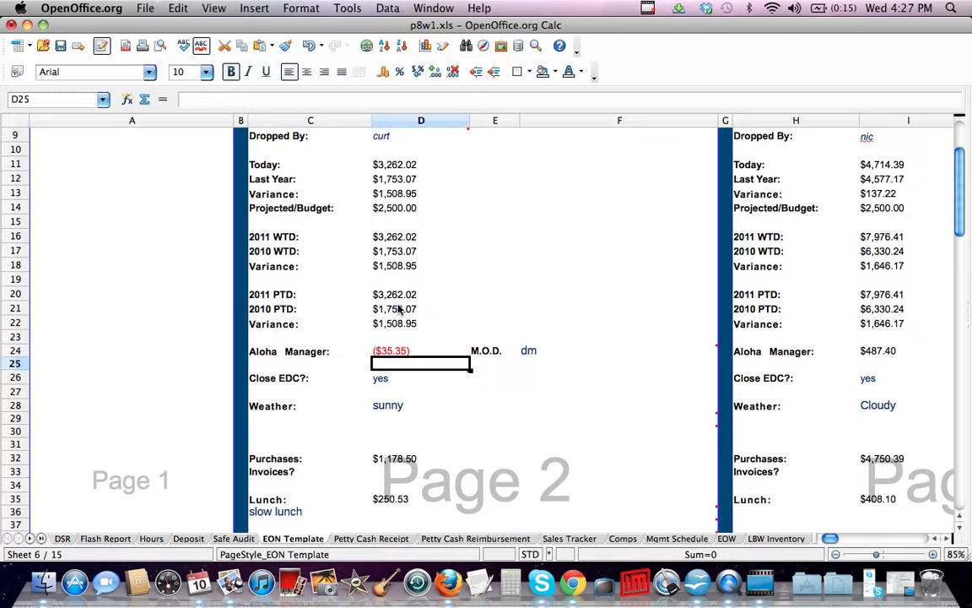
key("Down")
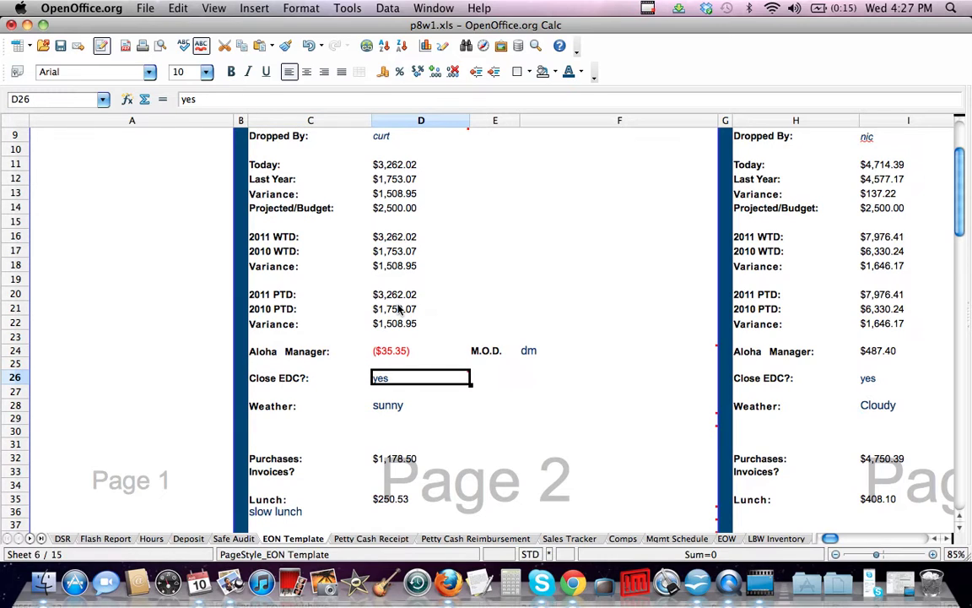
key("Left")
key("Right")
key("Down")
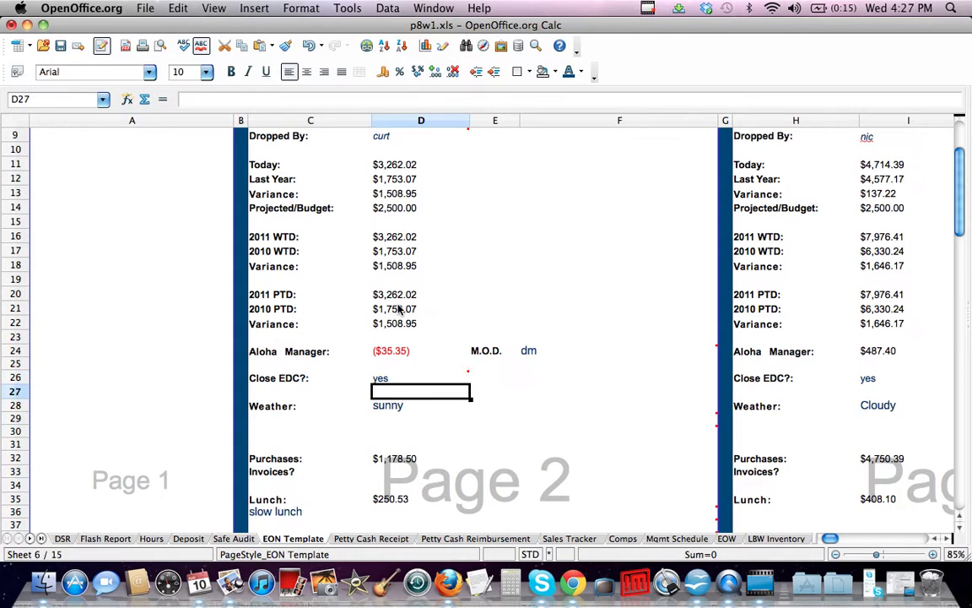
key("Up")
key("Up")
key("Up")
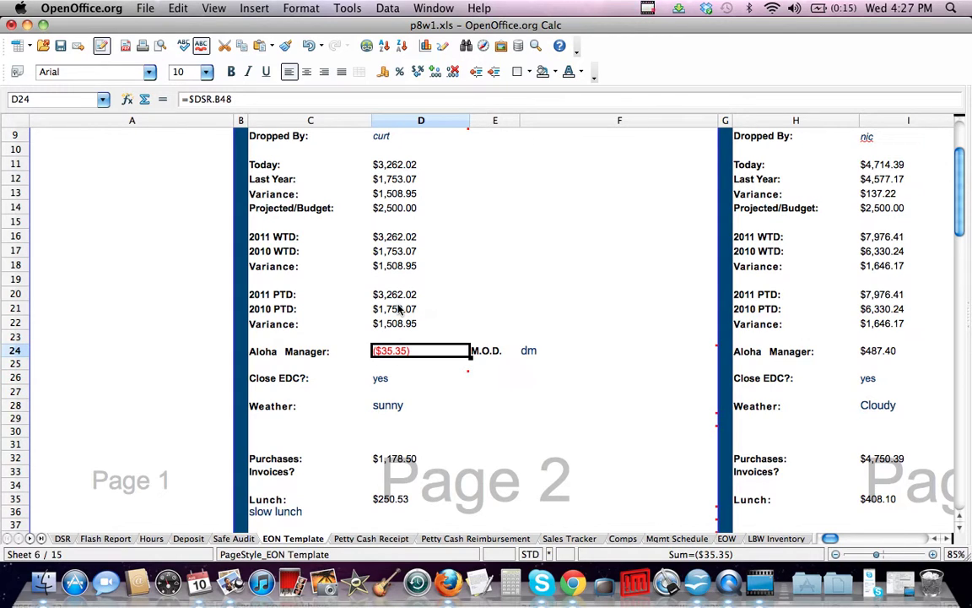
key("Down")
key("Down")
key("Down")
key("Up")
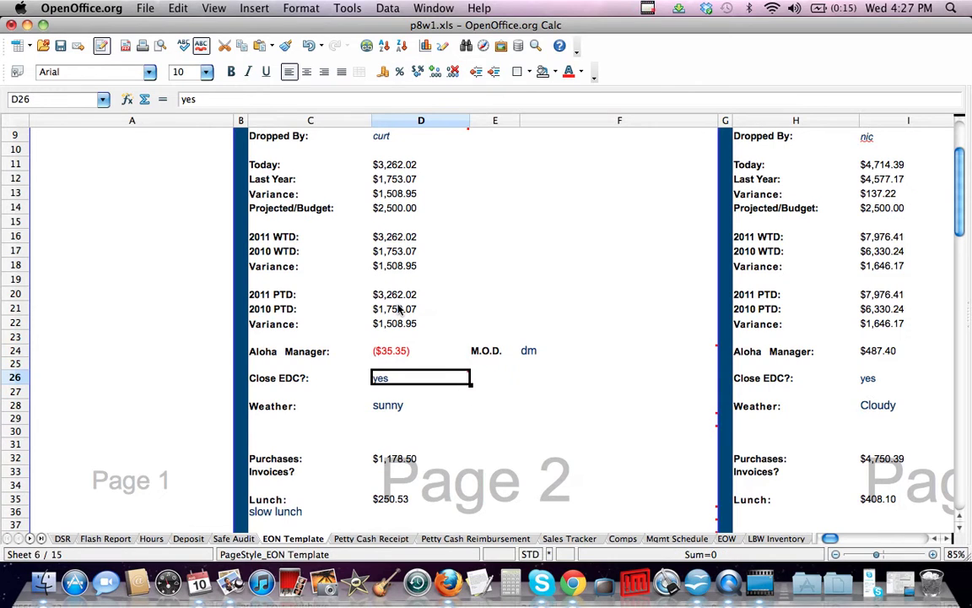
key("Up")
key("Up")
key("Up")
key("Up")
key("Up")
key("Up")
key("Up")
key("Up")
key("Up")
key("Up")
key("Up")
key("Up")
key("Up")
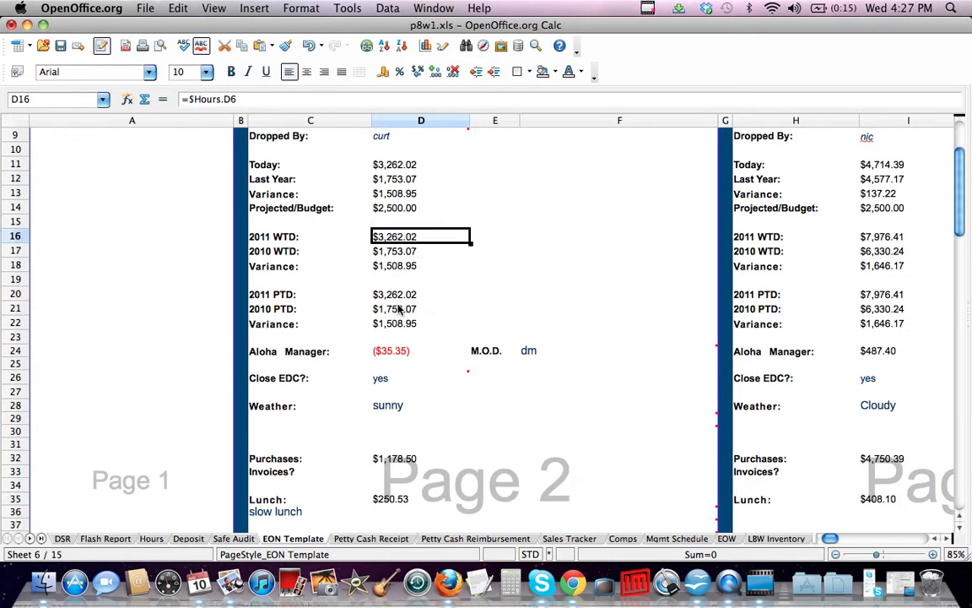
key("Up")
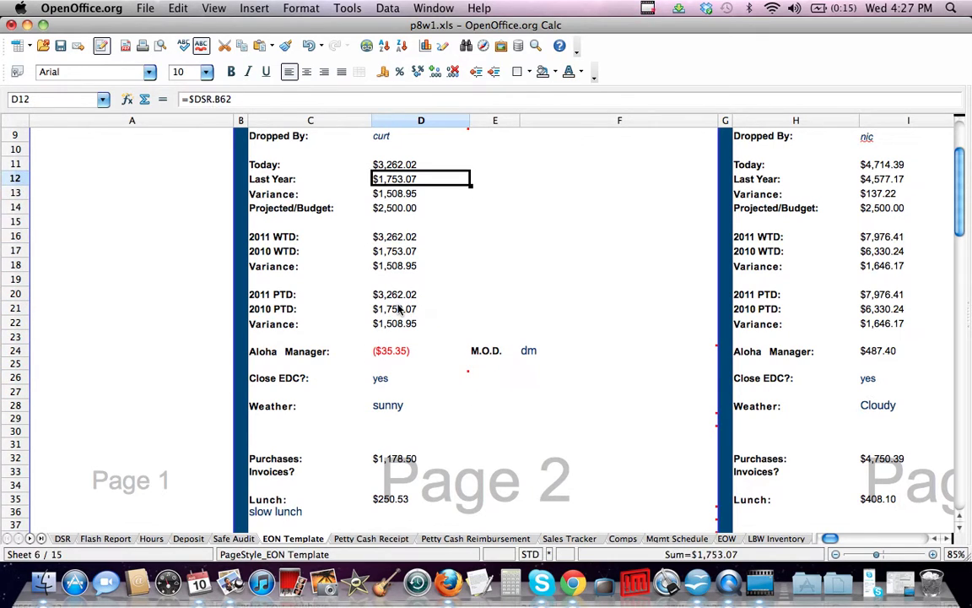
left_click(257, 99)
key("Return")
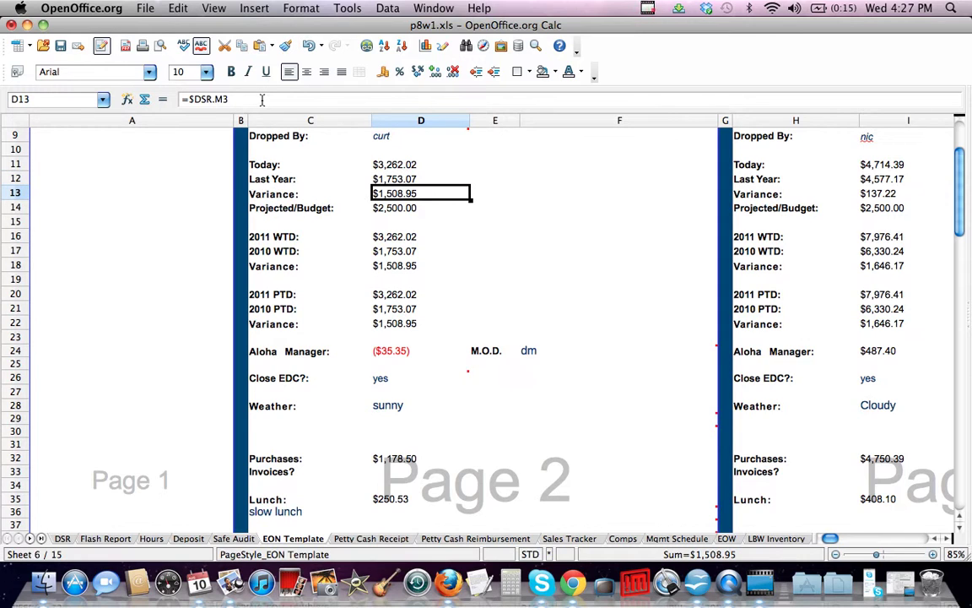
key("Down")
key("Down")
key("Up")
key("Up")
key("Up")
key("Up")
key("Down")
key("Down")
key("Down")
key("Down")
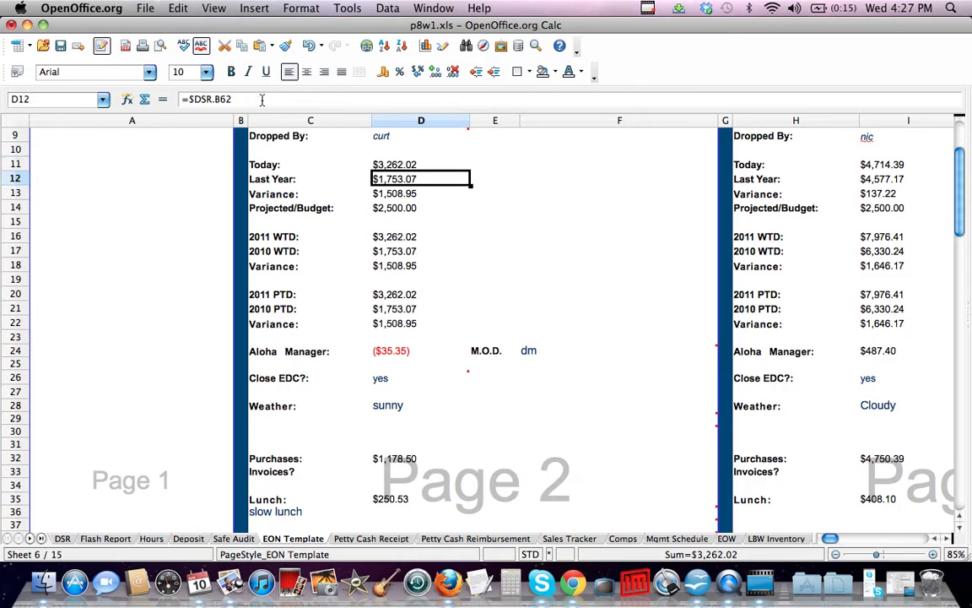
key("Down")
key("Down")
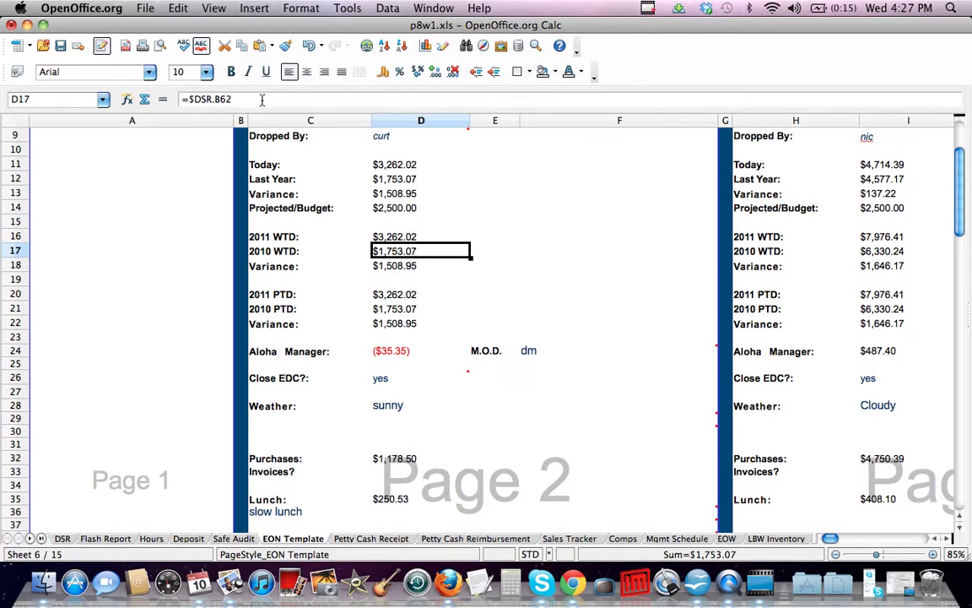
key("Up")
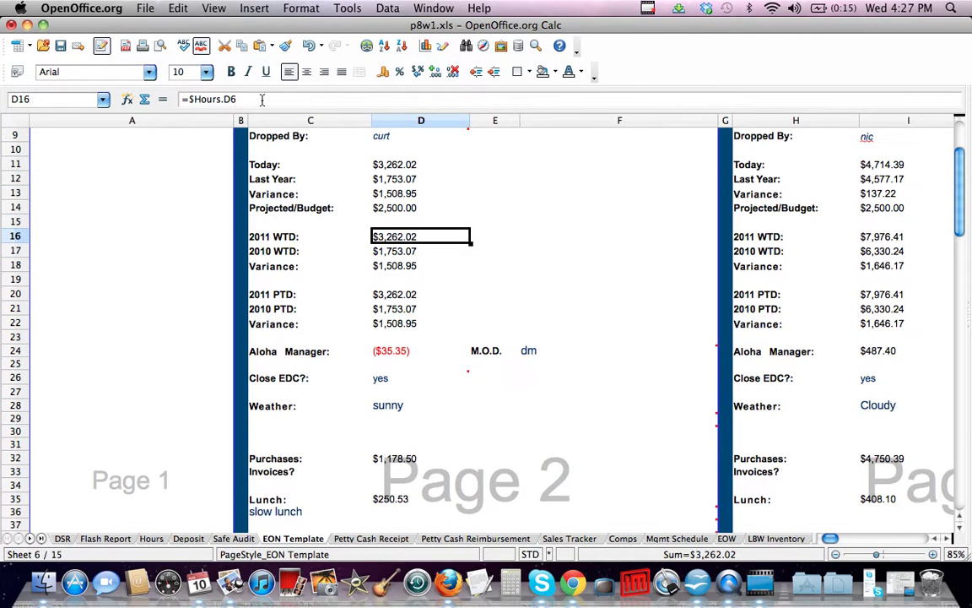
type("4")
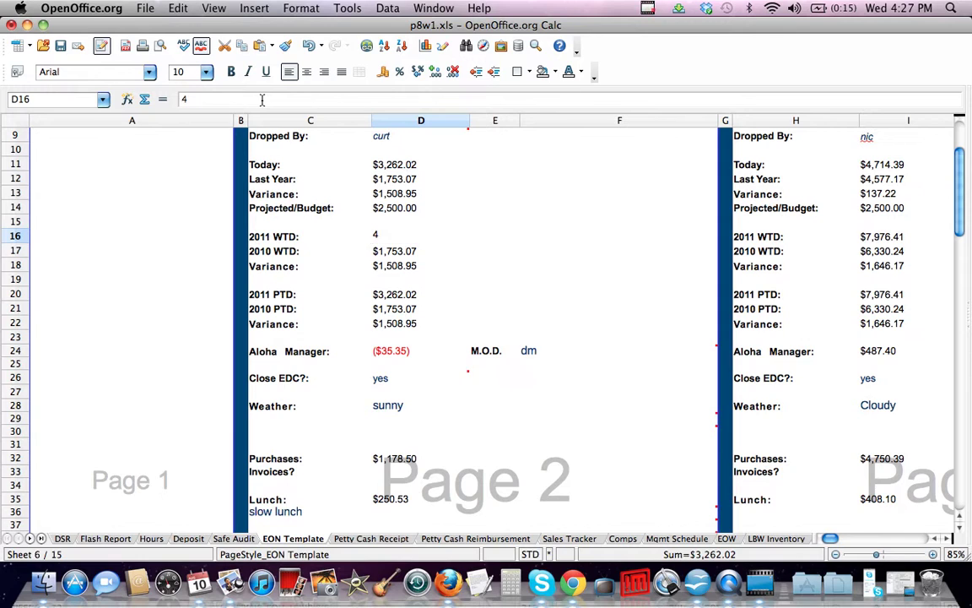
key("Return")
key("Up")
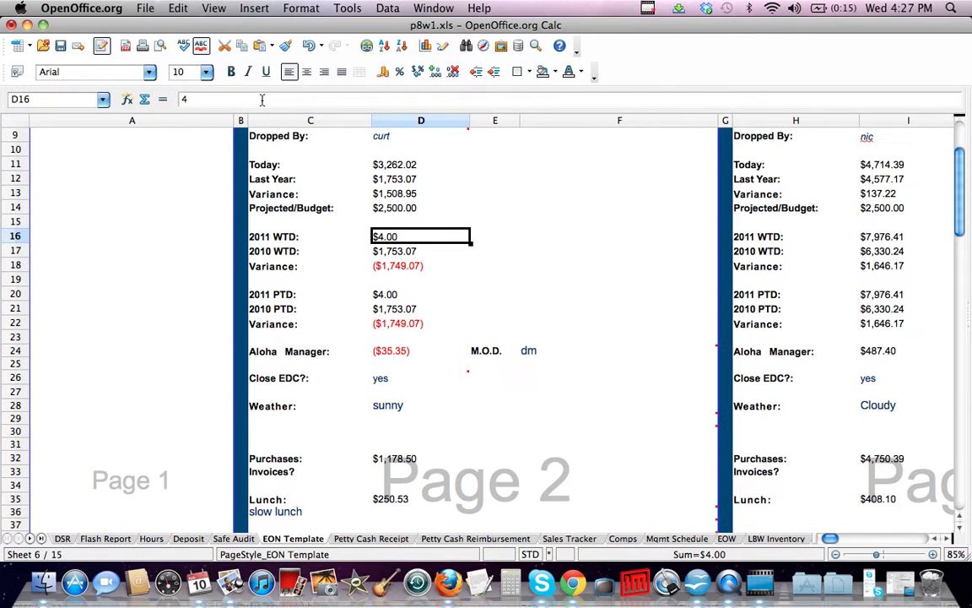
left_click(311, 45)
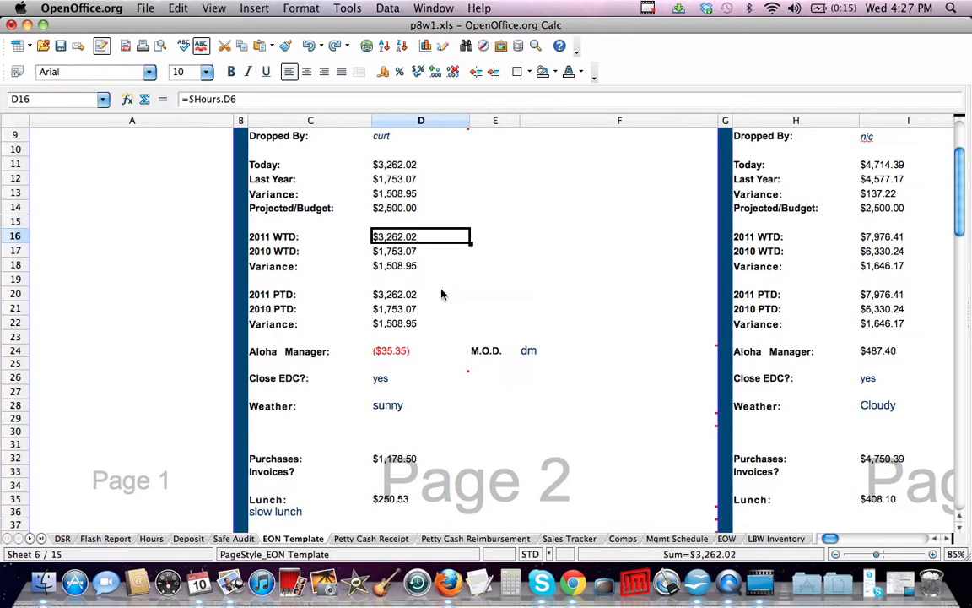
key("Down")
key("Down")
key("Up")
key("Up")
key("Down")
key("Down")
key("Down")
key("Down")
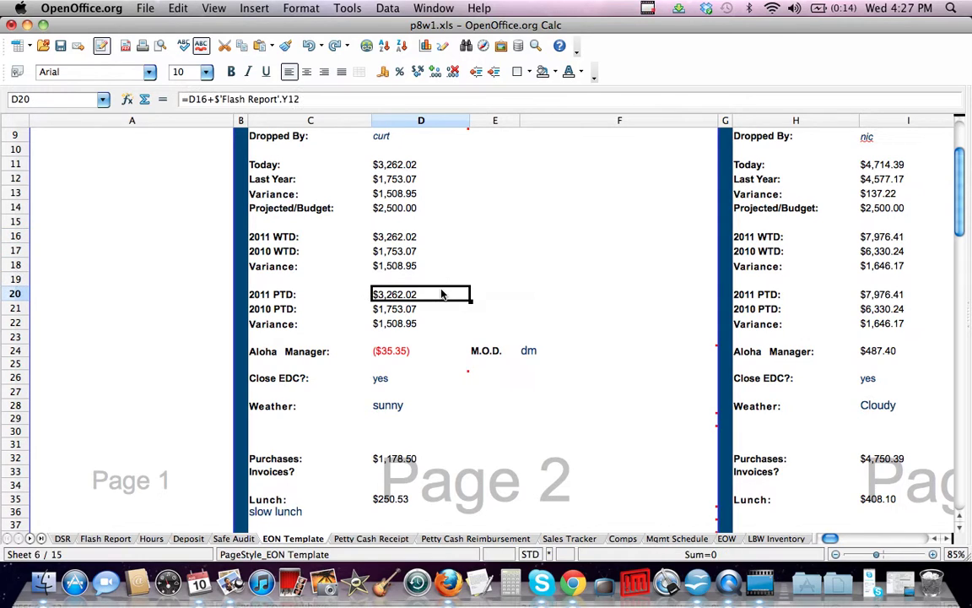
key("Up")
key("Down")
key("Up")
key("Down")
key("Down")
key("Down")
key("Down")
key("Down")
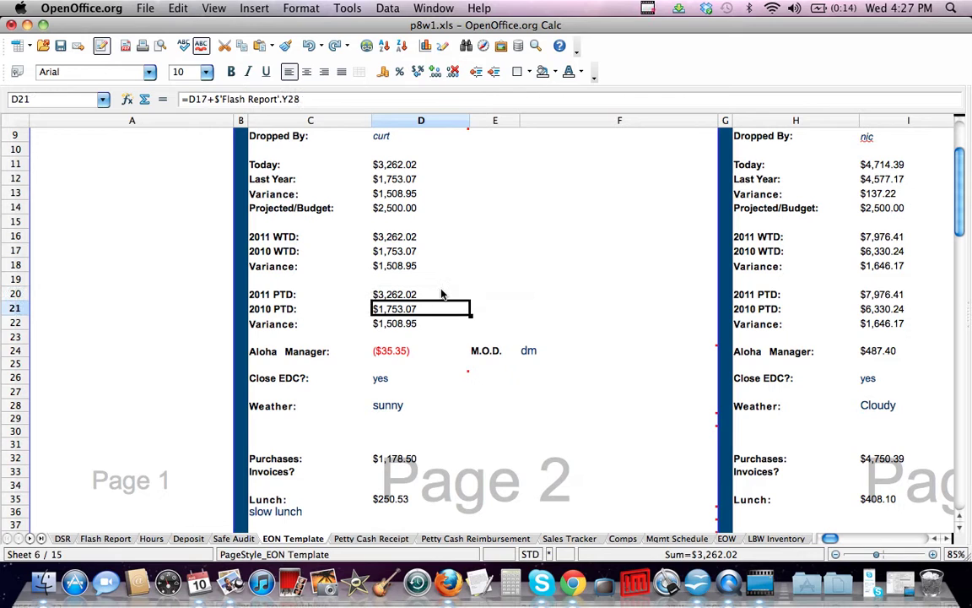
key("Down")
key("Down")
key("Down")
key("Down")
key("Down")
key("Down")
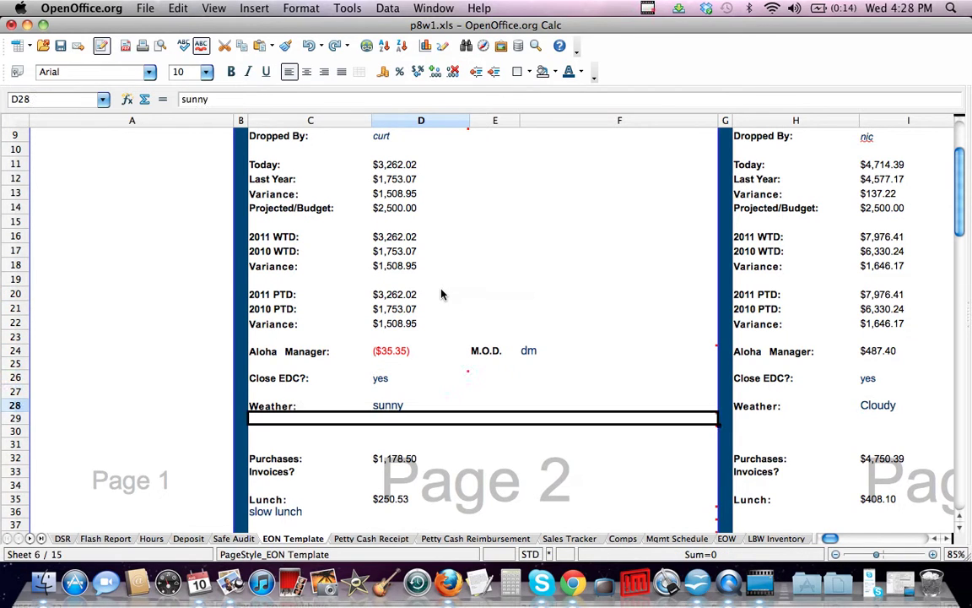
key("Down")
key("Down")
key("Down")
key("Down")
key("Down")
key("Down")
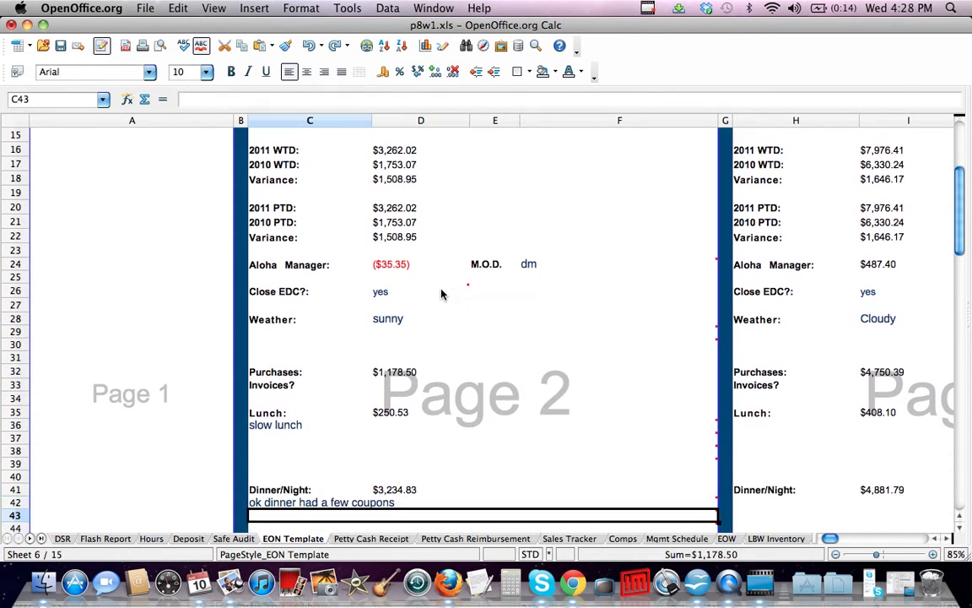
key("Down")
key("Up")
key("Up")
key("Up")
key("Up")
key("Up")
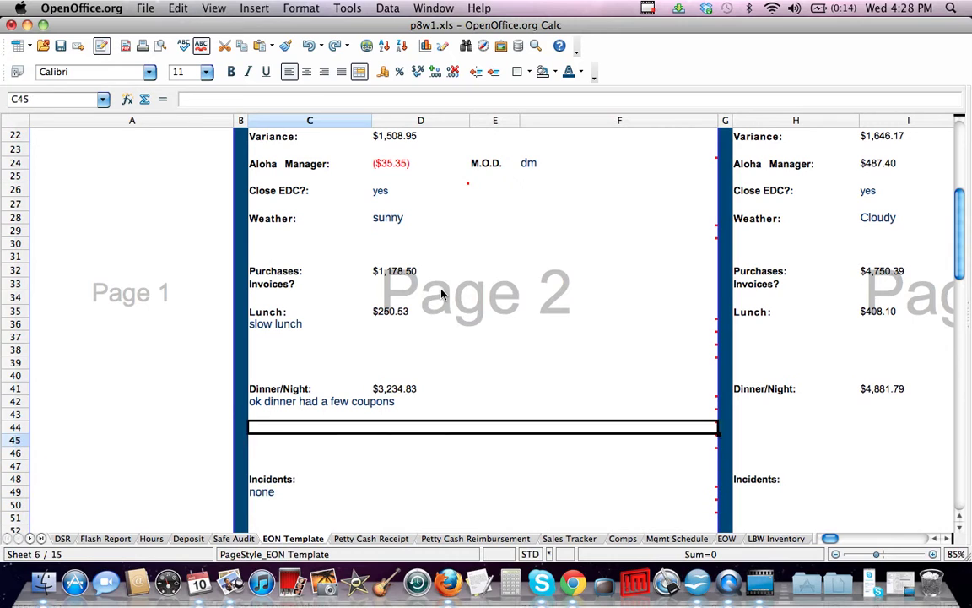
key("Up")
key("Up")
key("Up")
key("Up")
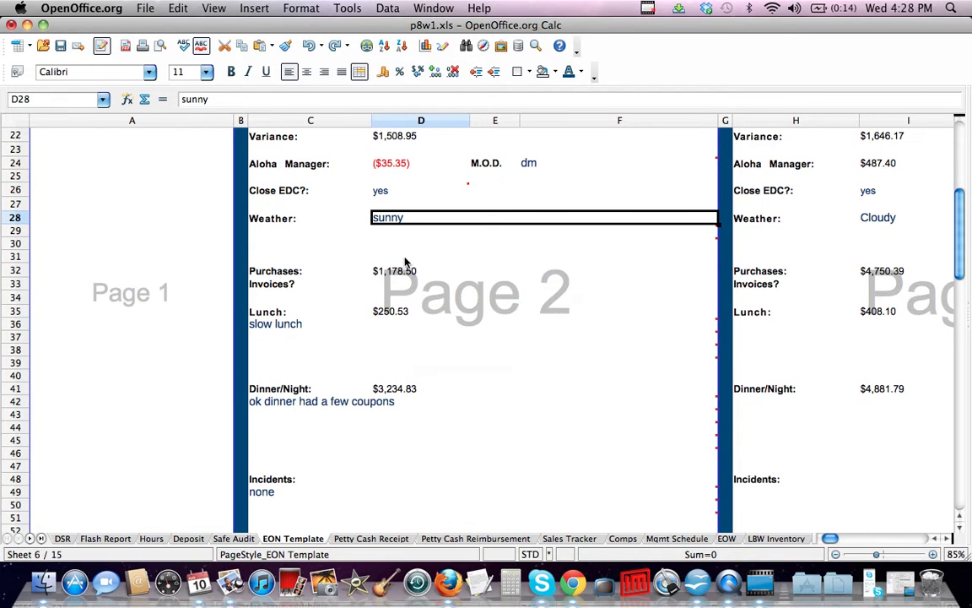
left_click(403, 276)
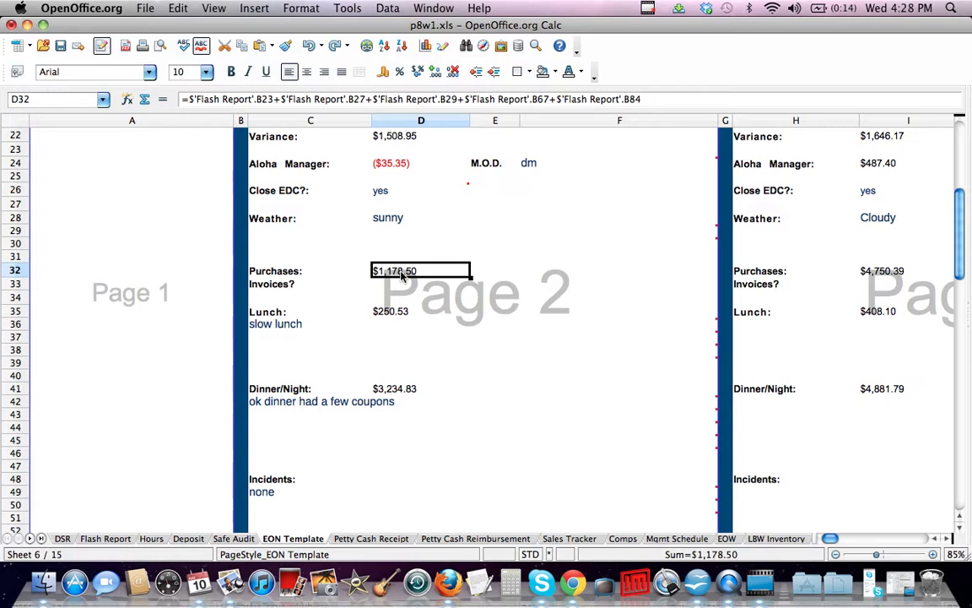
left_click(384, 313)
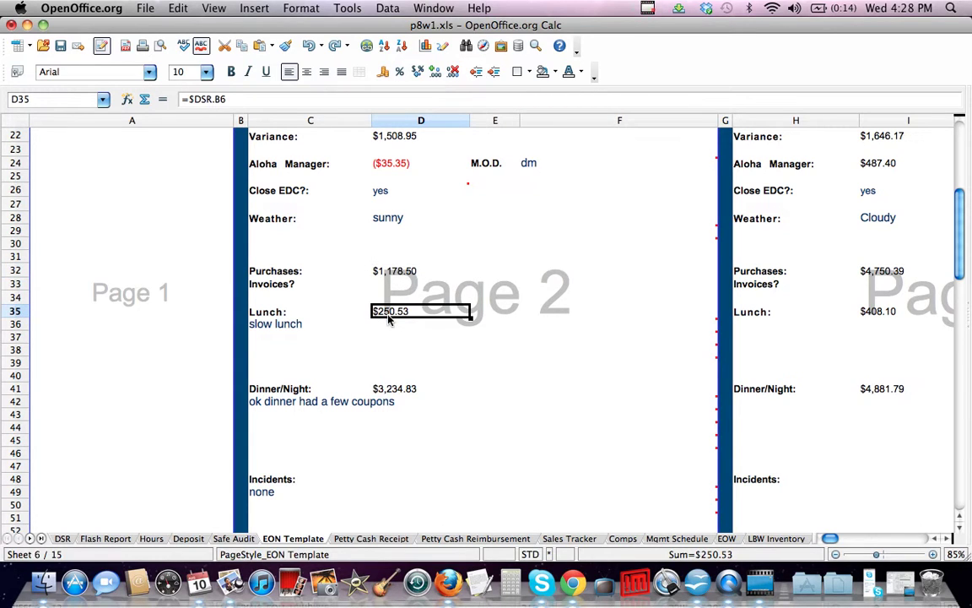
left_click(351, 331)
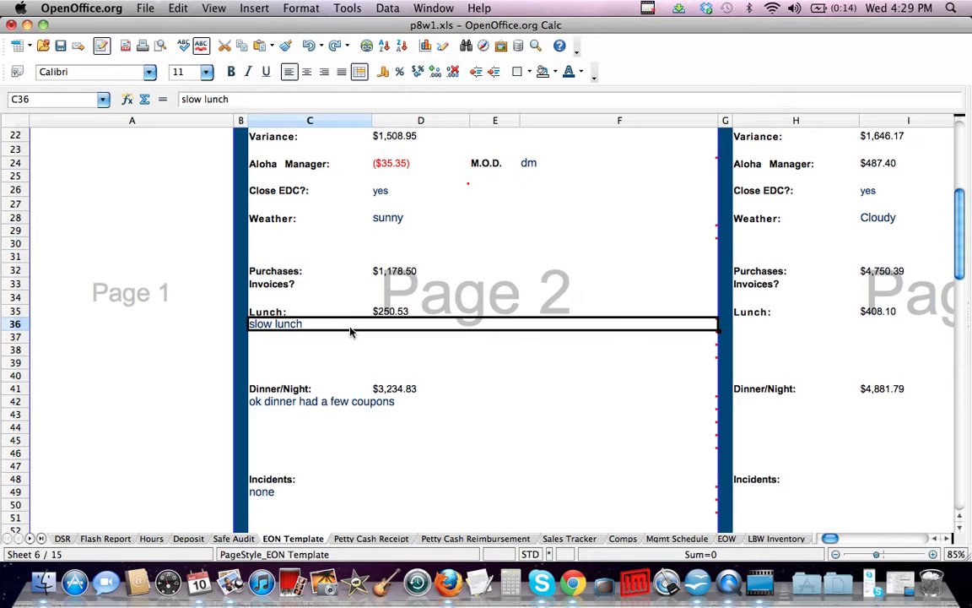
key("Down")
key("Down")
key("Down")
key("Down")
key("Down")
key("Down")
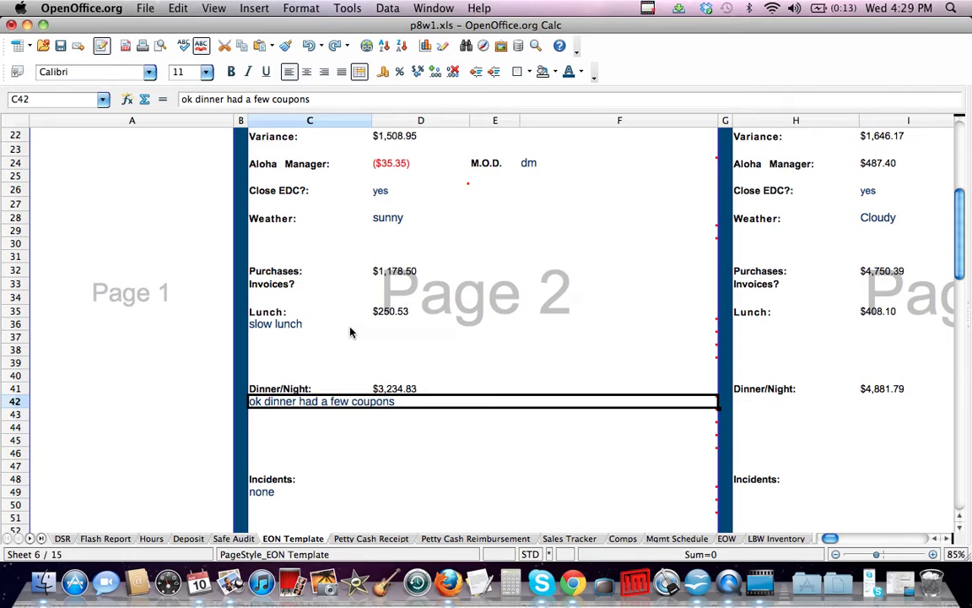
key("Return")
key("Down")
key("Down")
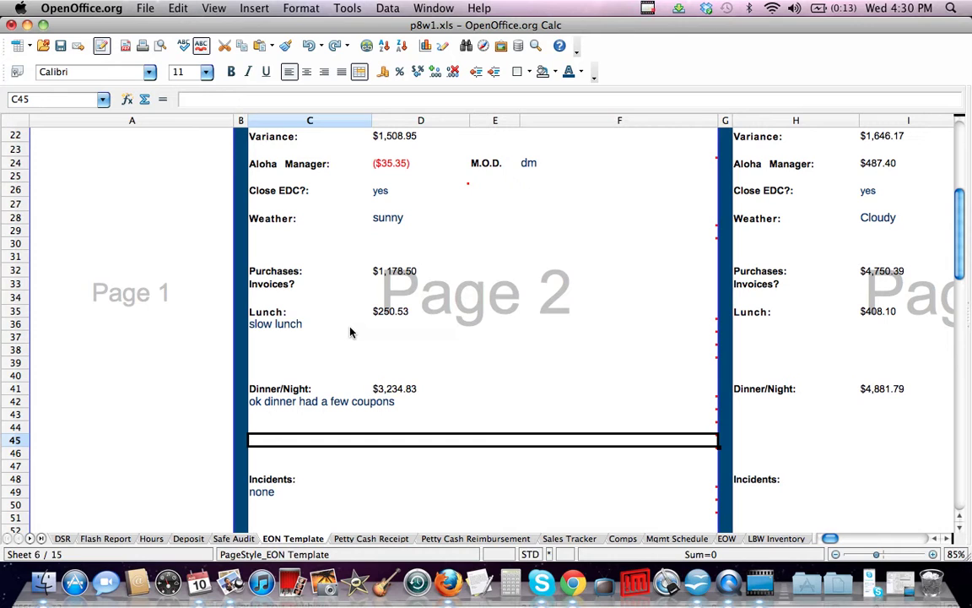
key("Down")
key("Down")
key("Down")
key("Down")
key("Down")
key("Down")
key("Down")
key("Down")
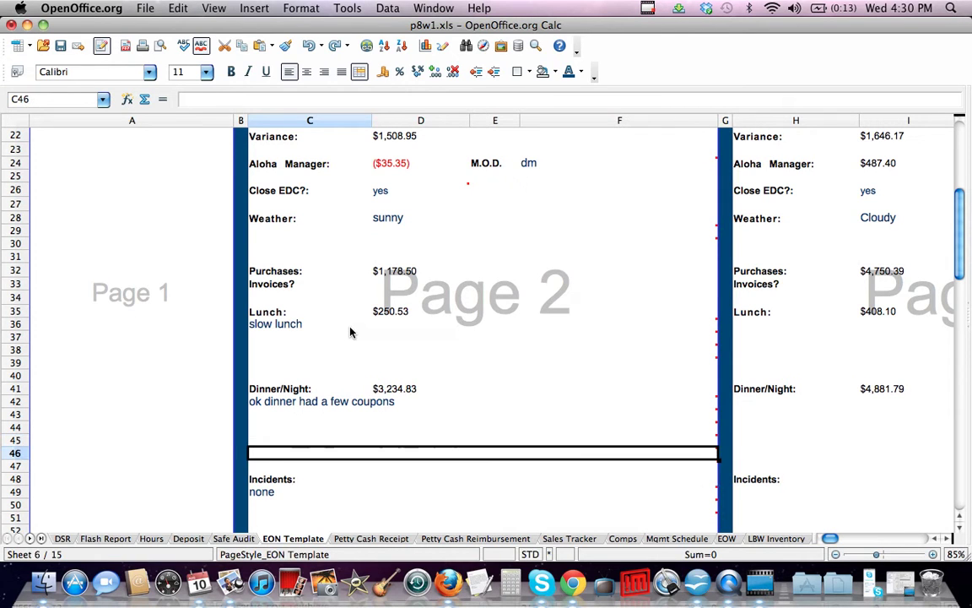
key("Down")
key("Down")
key("Down")
key("Down")
key("Down")
key("Down")
key("Down")
key("Down")
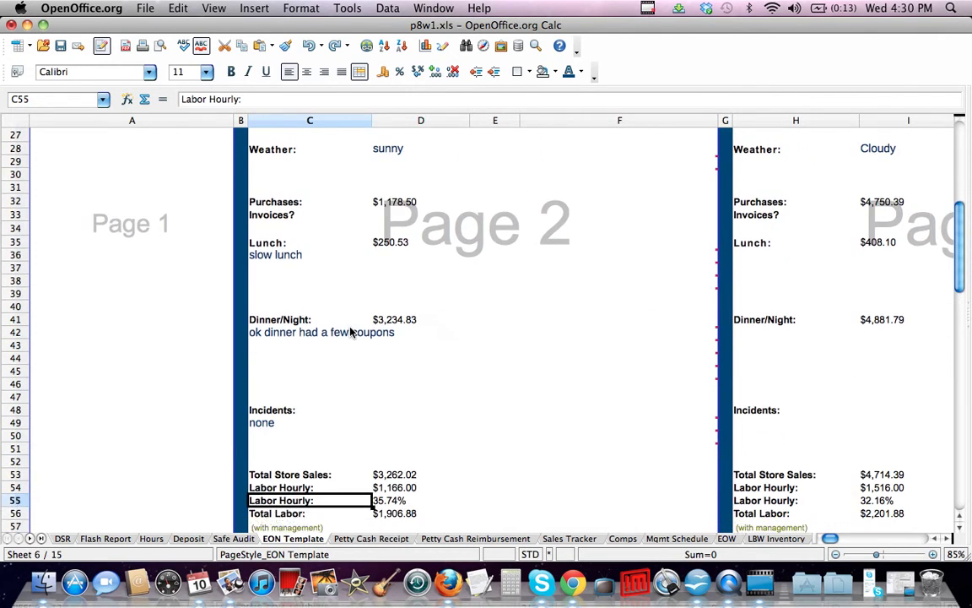
key("Up")
key("Up")
key("Up")
key("Up")
key("Up")
key("Up")
key("Up")
key("Up")
key("Up")
key("Up")
key("Up")
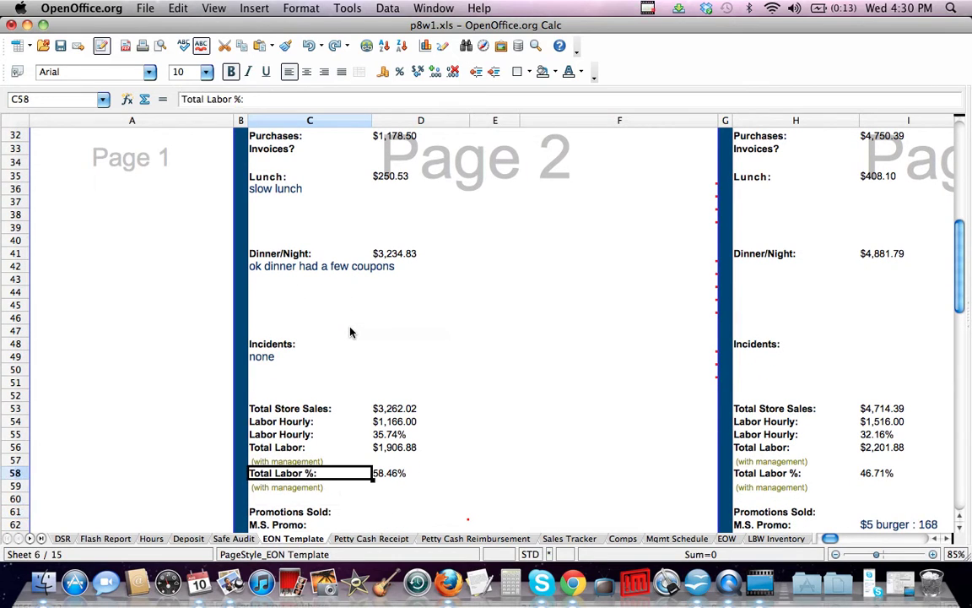
key("Up")
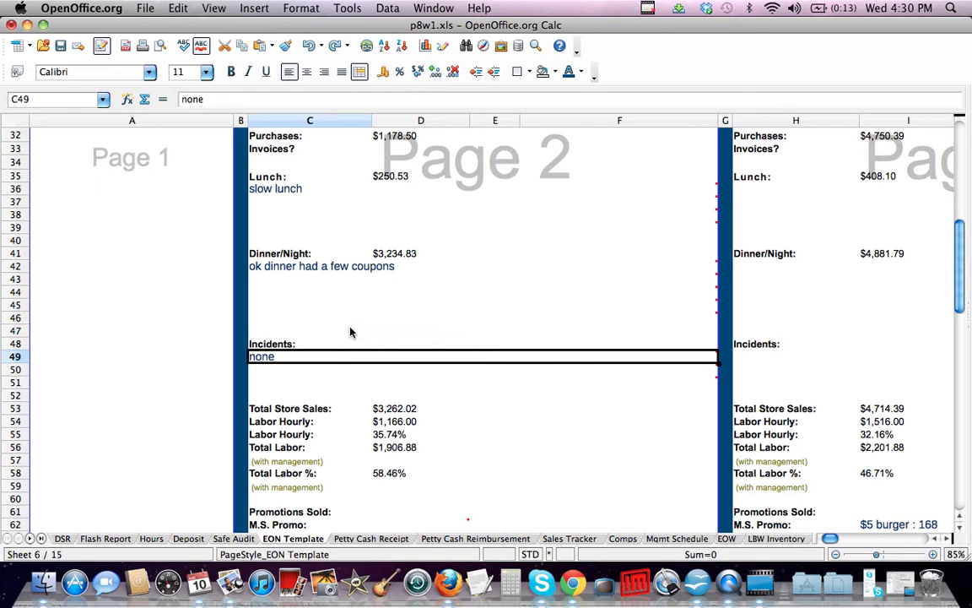
key("Up")
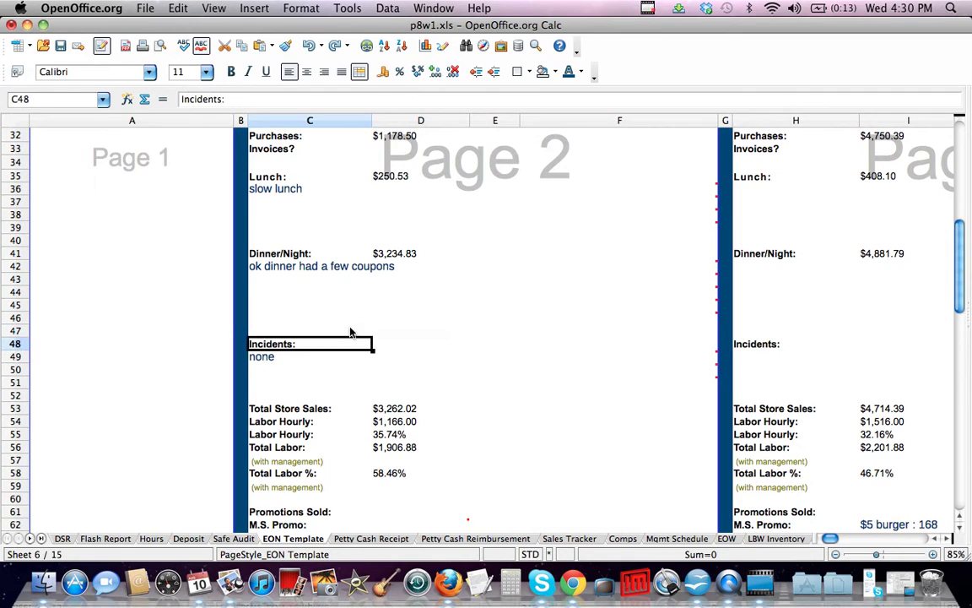
key("Up")
key("Up")
key("Up")
key("Up")
key("Down")
key("Up")
key("Up")
key("Up")
key("Up")
key("Up")
key("Up")
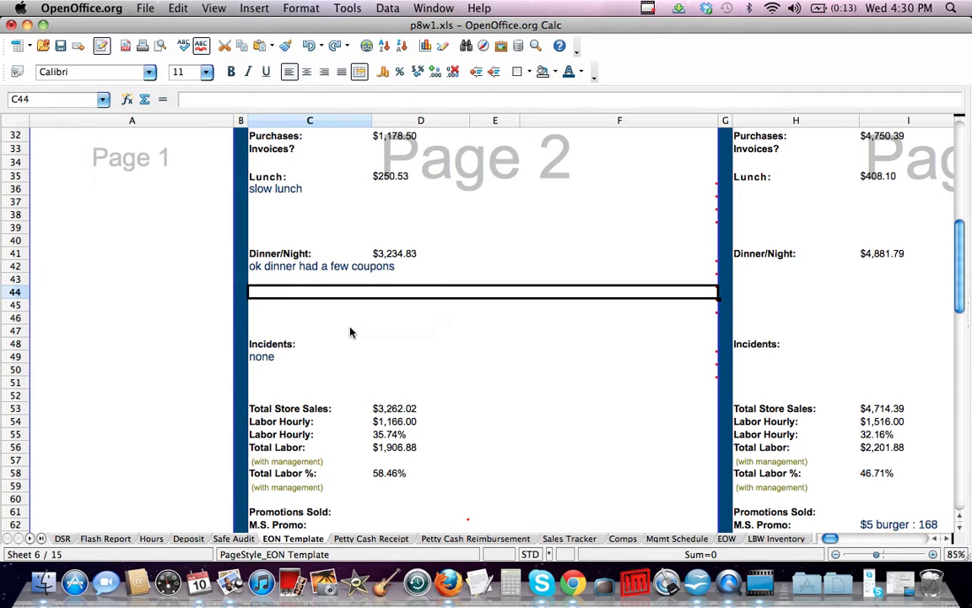
key("Up")
key("Up")
key("Up")
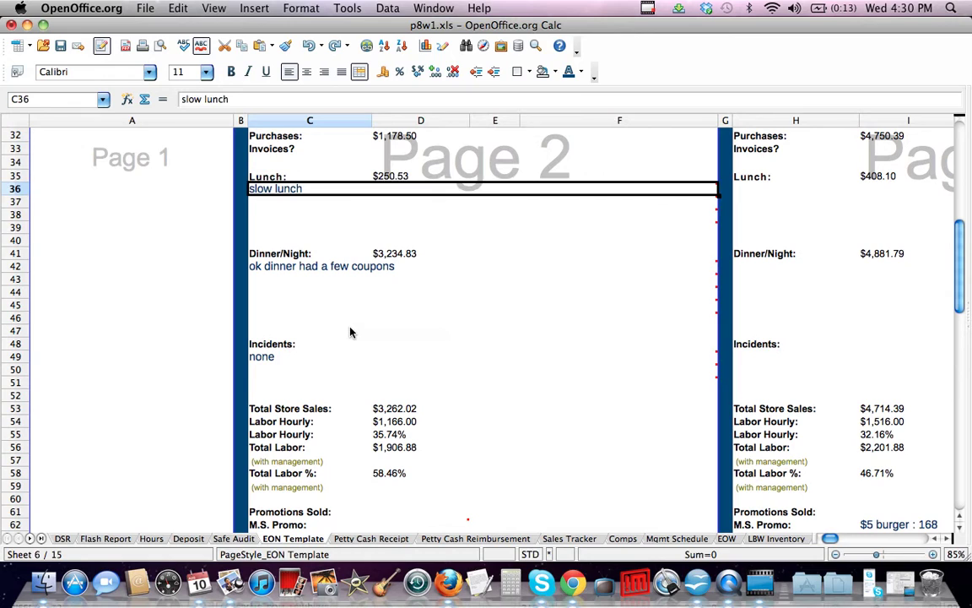
key("Down")
key("Down")
key("Down")
key("Down")
key("Down")
key("Down")
key("Down")
key("Down")
key("Down")
key("Down")
key("Down")
key("Down")
key("Down")
key("Down")
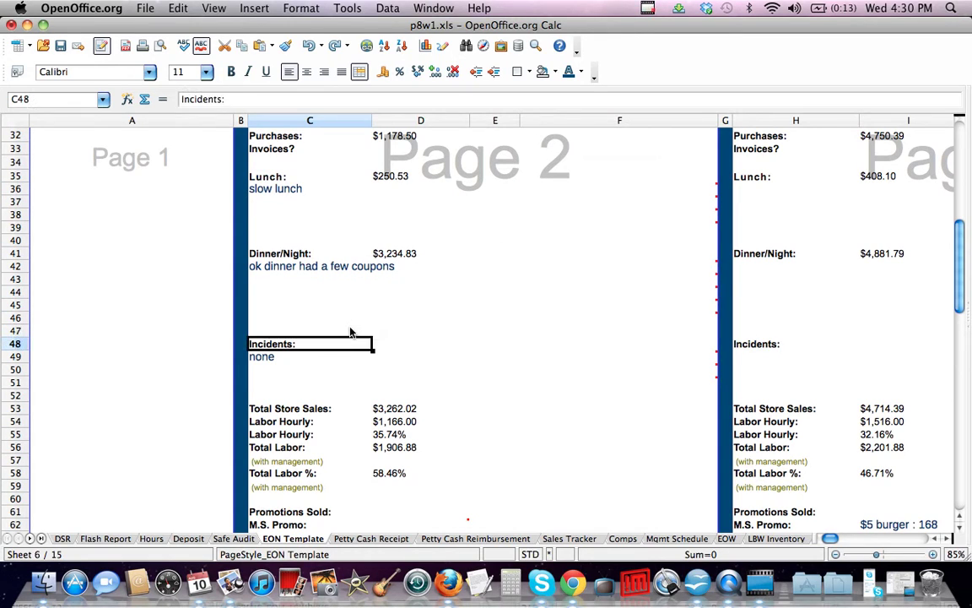
key("Up")
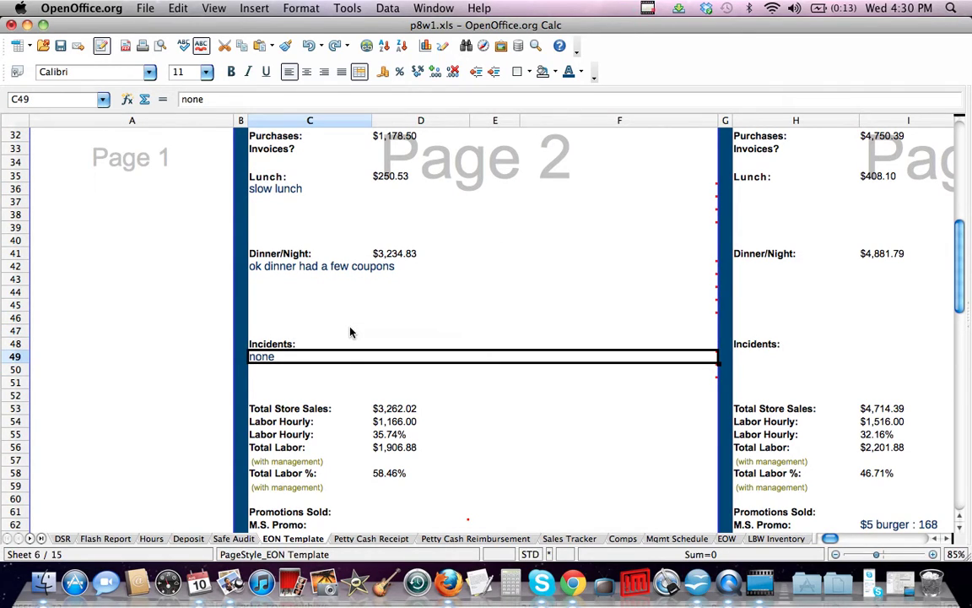
key("Up")
key("Up")
key("Up")
key("Up")
key("Up")
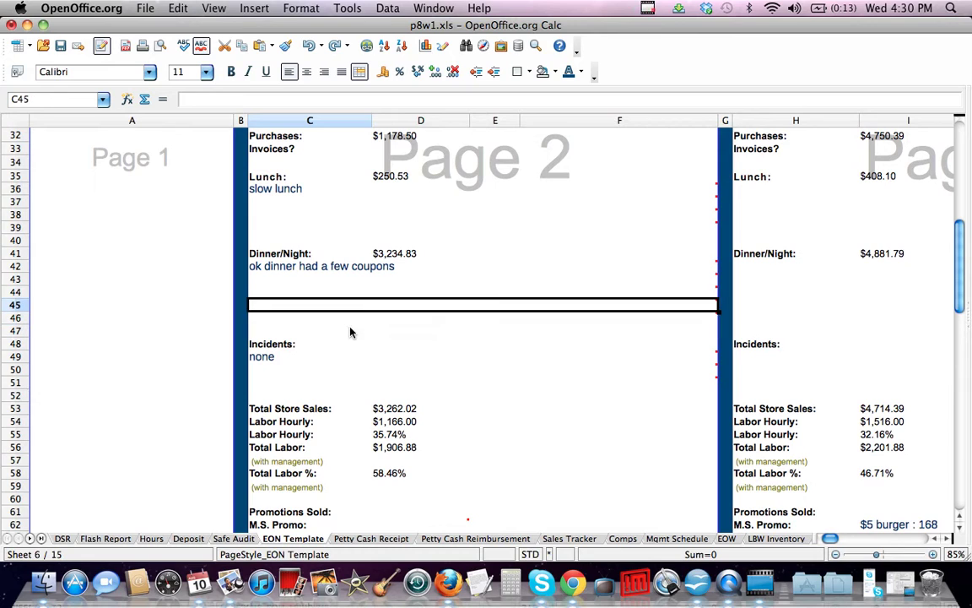
key("Up")
key("Up")
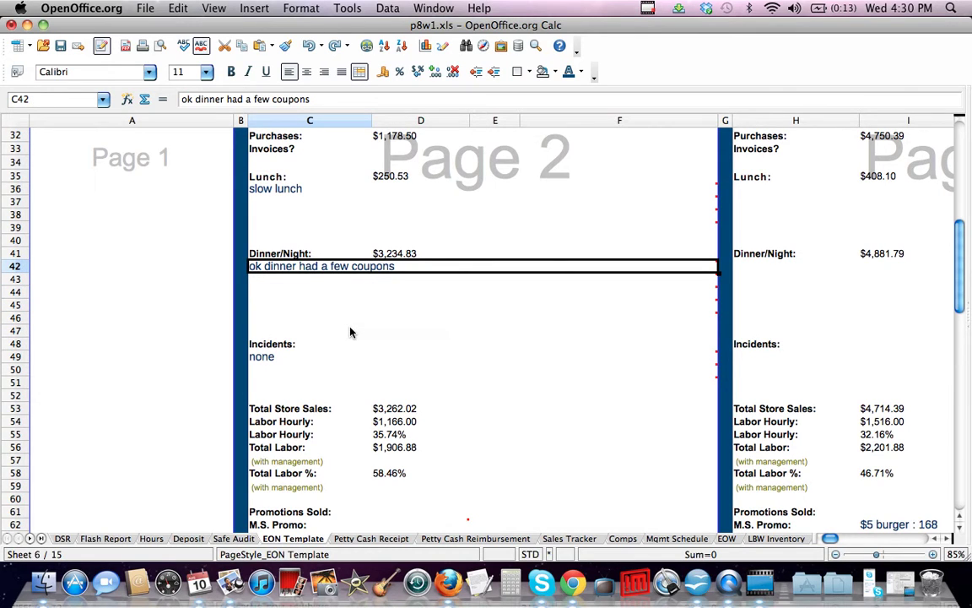
key("Up")
key("Down")
key("Down")
key("Down")
key("Down")
key("Down")
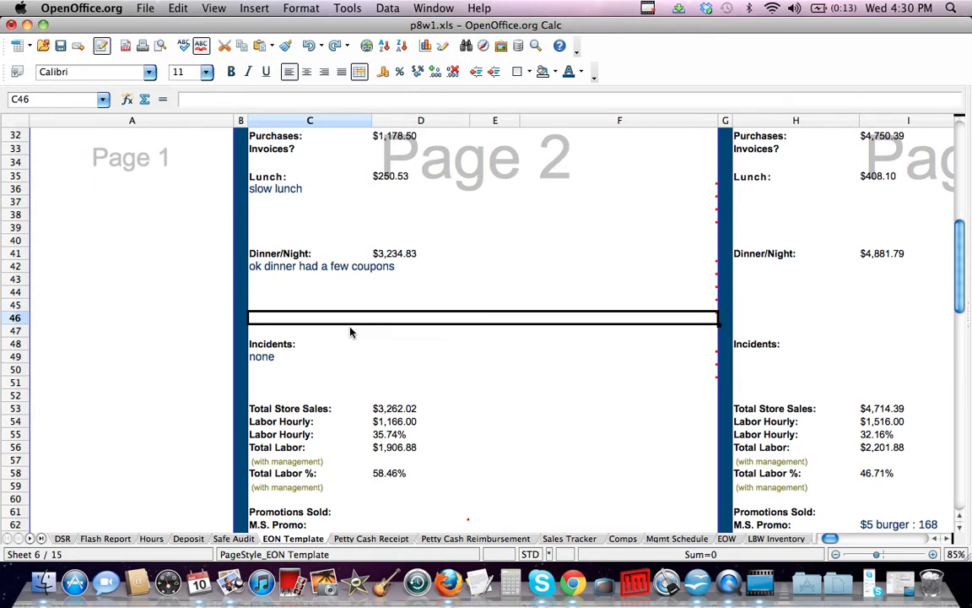
key("Down")
key("Up")
key("Up")
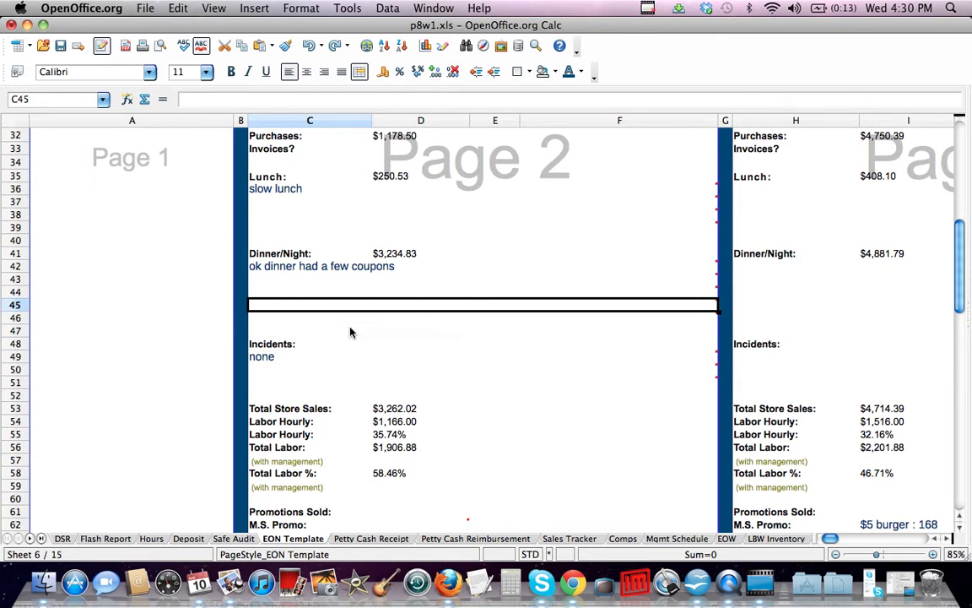
key("Down")
key("Down")
key("Down")
key("Down")
key("Down")
key("Down")
key("Down")
key("Down")
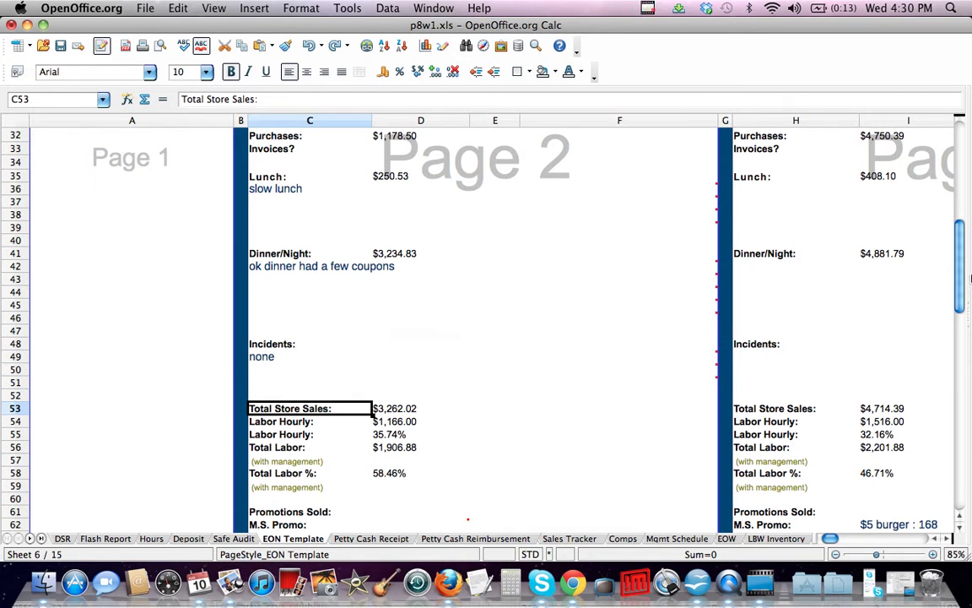
left_click_drag(959, 247, 960, 276)
Select the report block by dragging from F70 up to C2
right_click(712, 504)
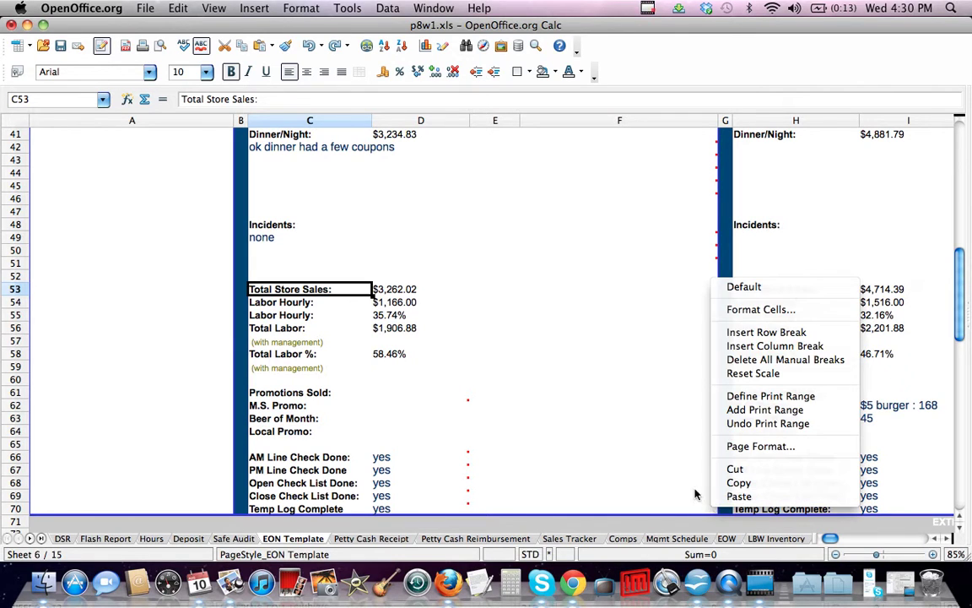
left_click(567, 407)
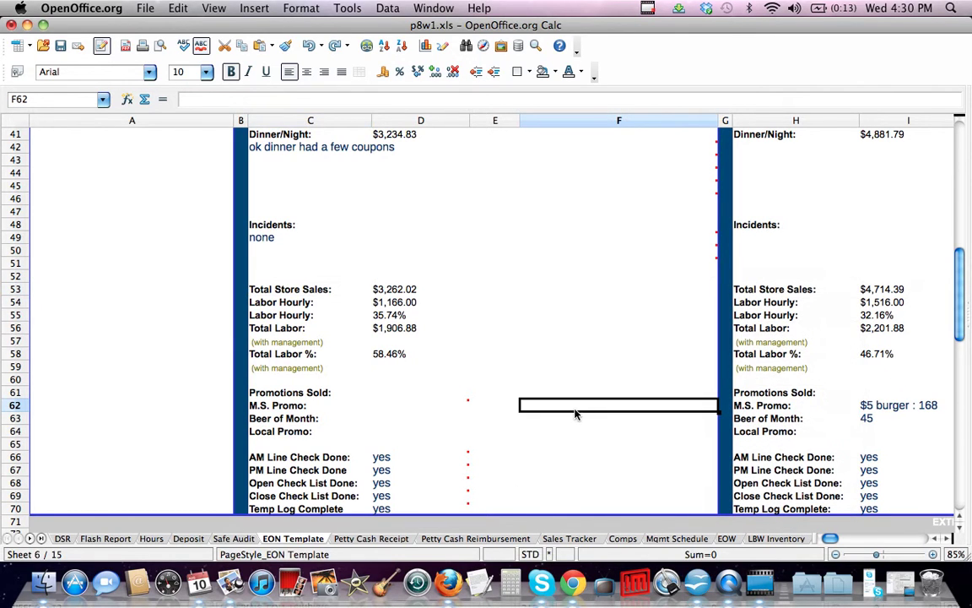
left_click(710, 508)
left_click_drag(711, 508, 344, 147)
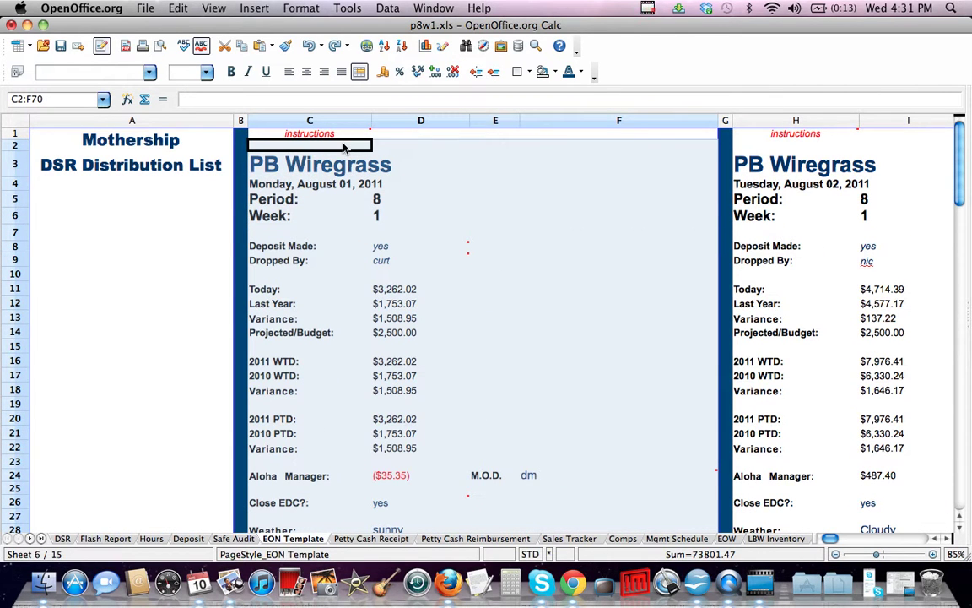
left_click(344, 147)
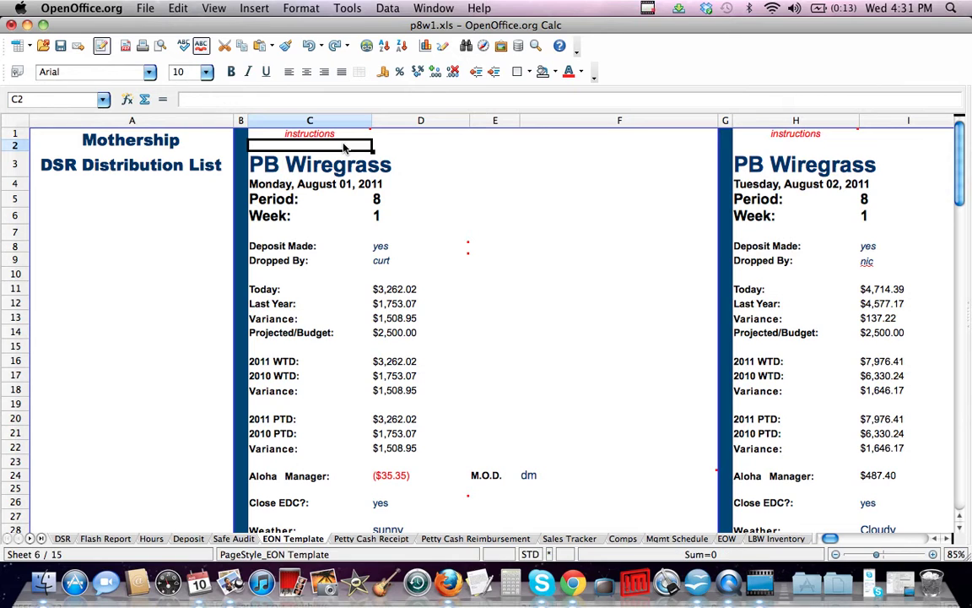
Try the cell context menu for Copy, then reselect the report block from the top
right_click(344, 148)
key("Escape")
left_click(321, 176)
left_click_drag(287, 143, 645, 238)
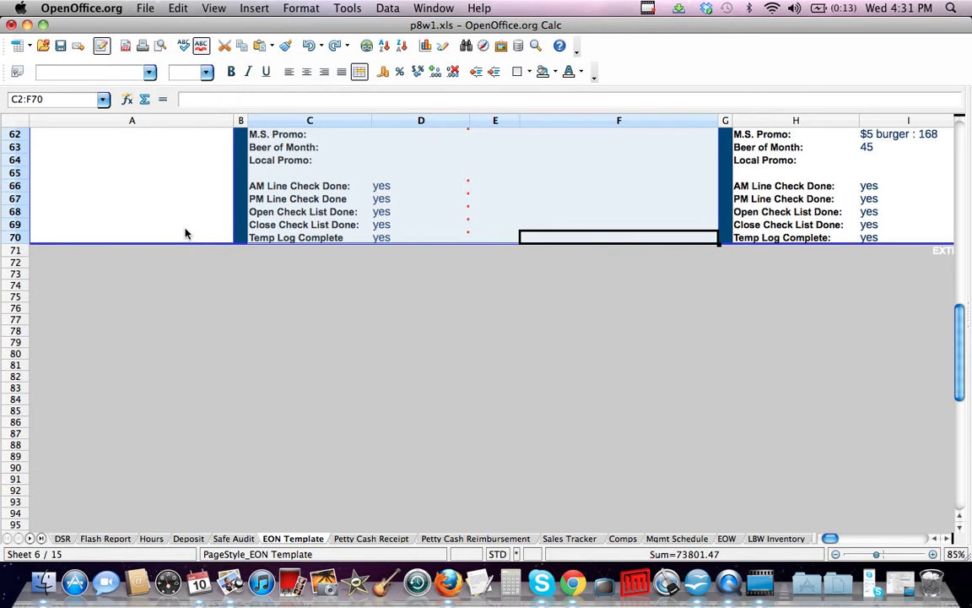
left_click(576, 585)
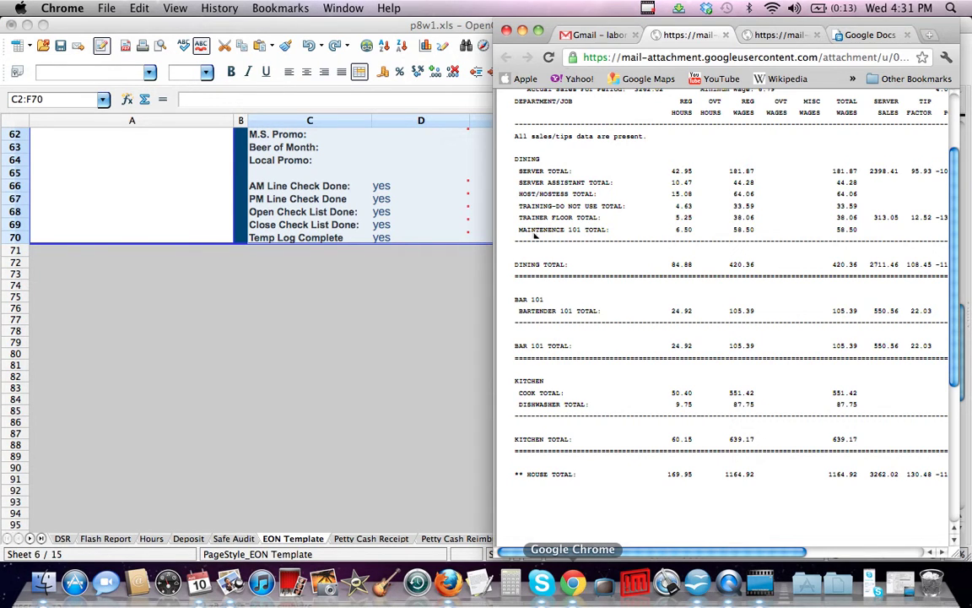
Move the Gmail tab into its own Chrome window and start a blank compose message
left_click(591, 35)
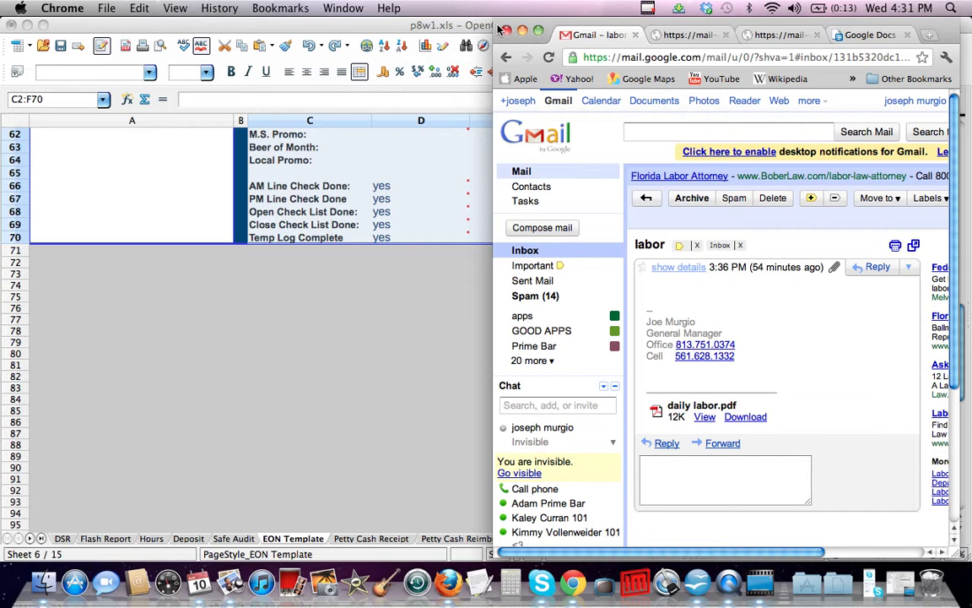
left_click(539, 32)
left_click_drag(538, 35, 209, 24)
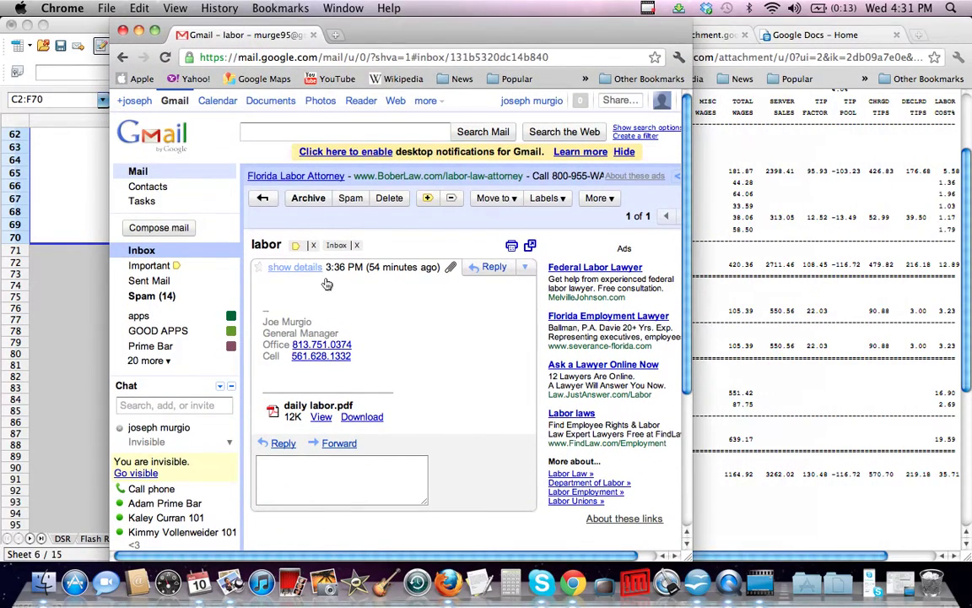
left_click(162, 229)
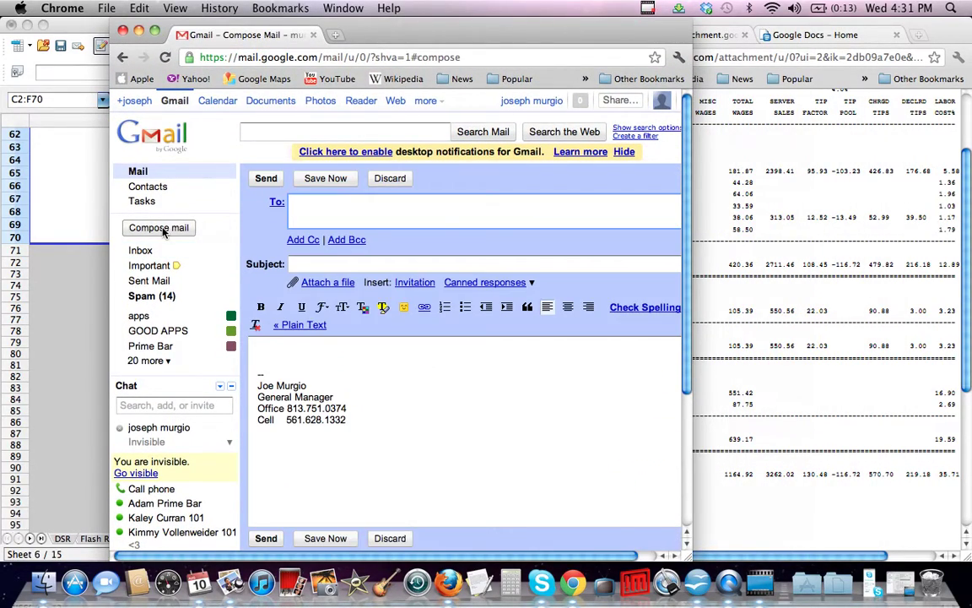
Address the message to the two managers using their suggested contact addresses
type("anth")
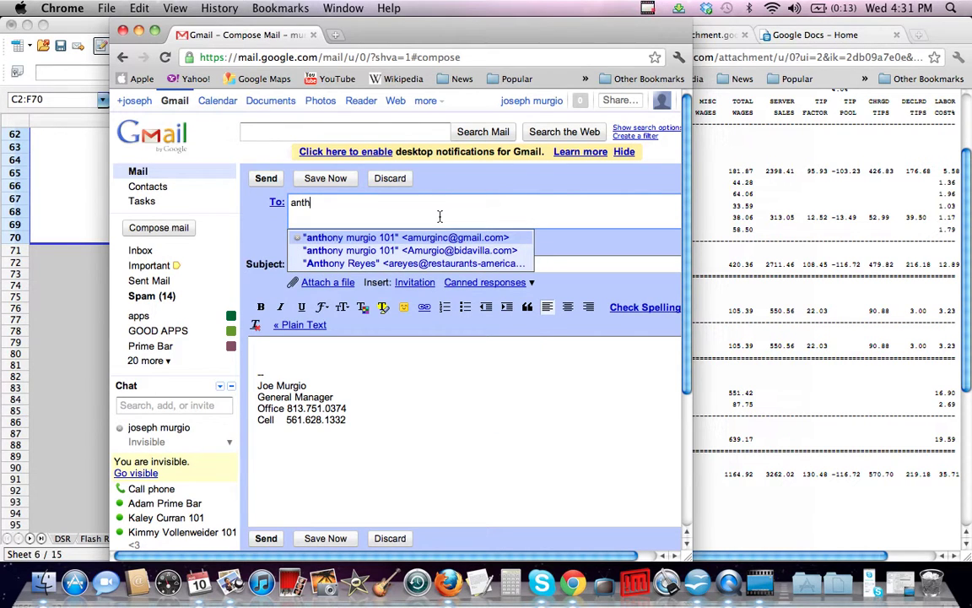
key("Return")
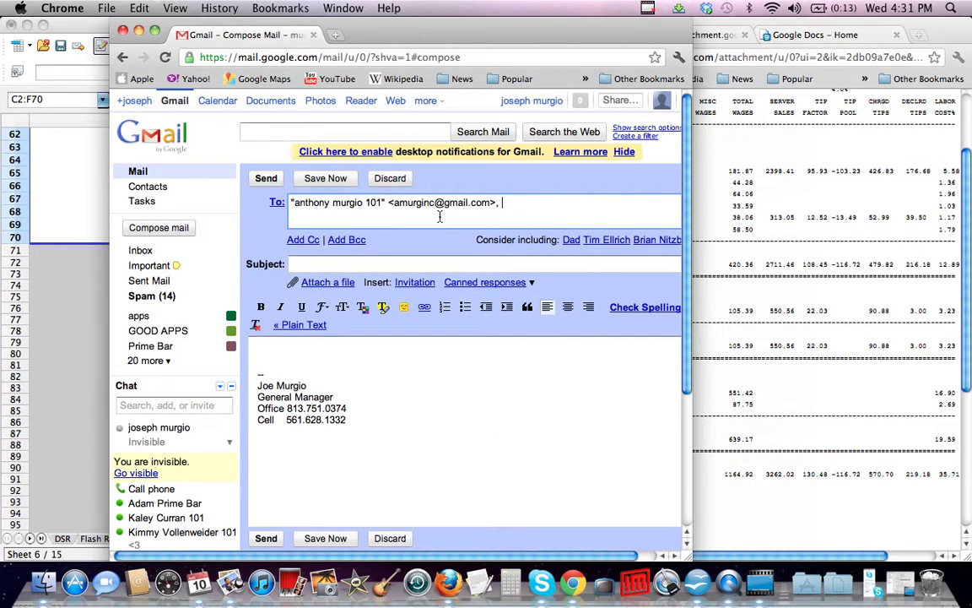
type("joe")
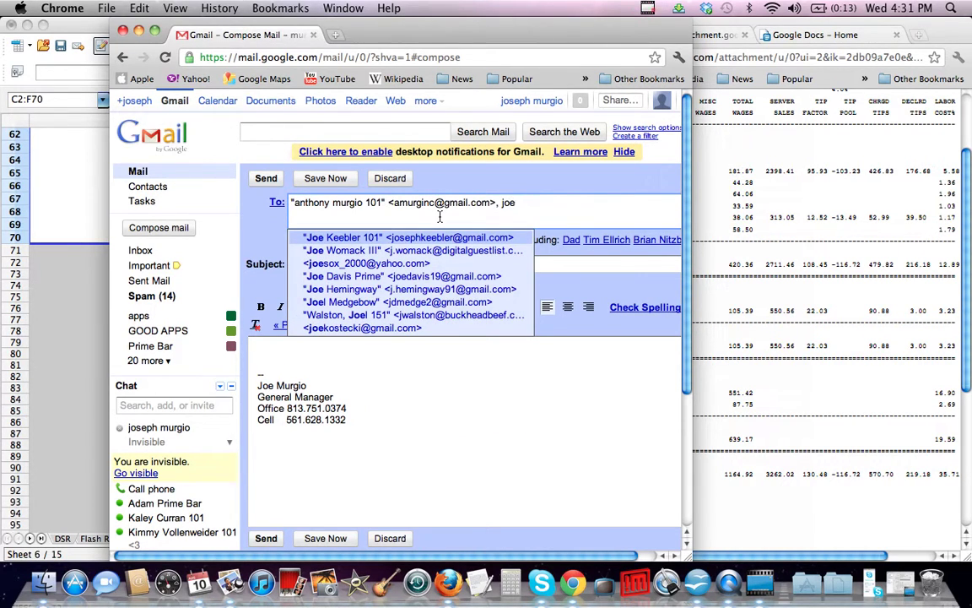
key("BackSpace")
key("BackSpace")
key("BackSpace")
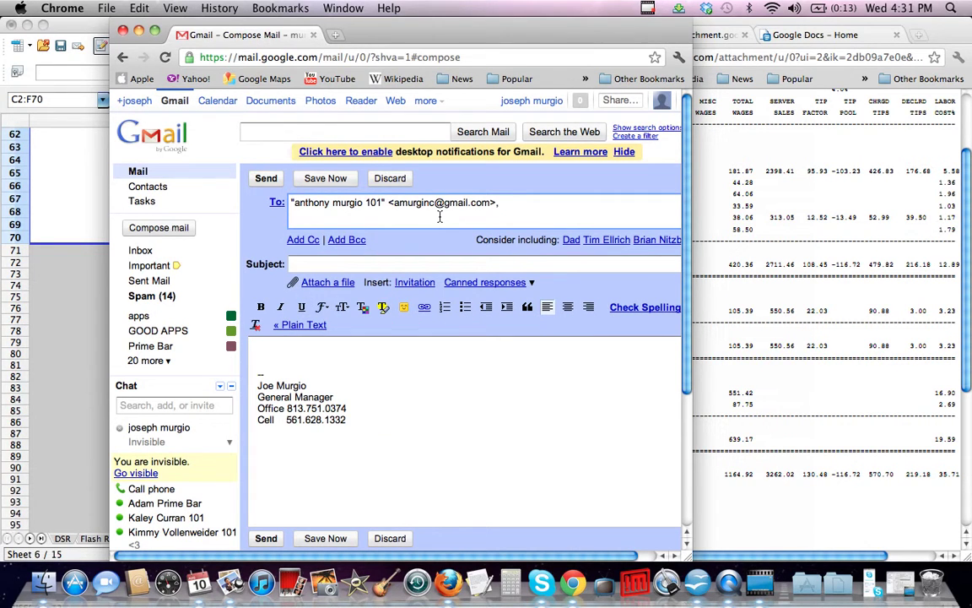
type("tarek")
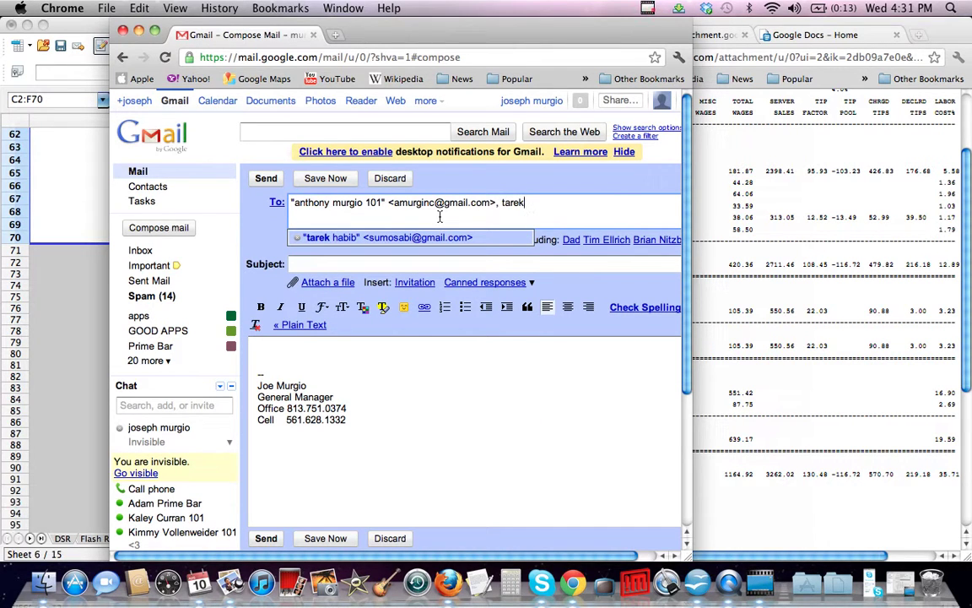
key("Return")
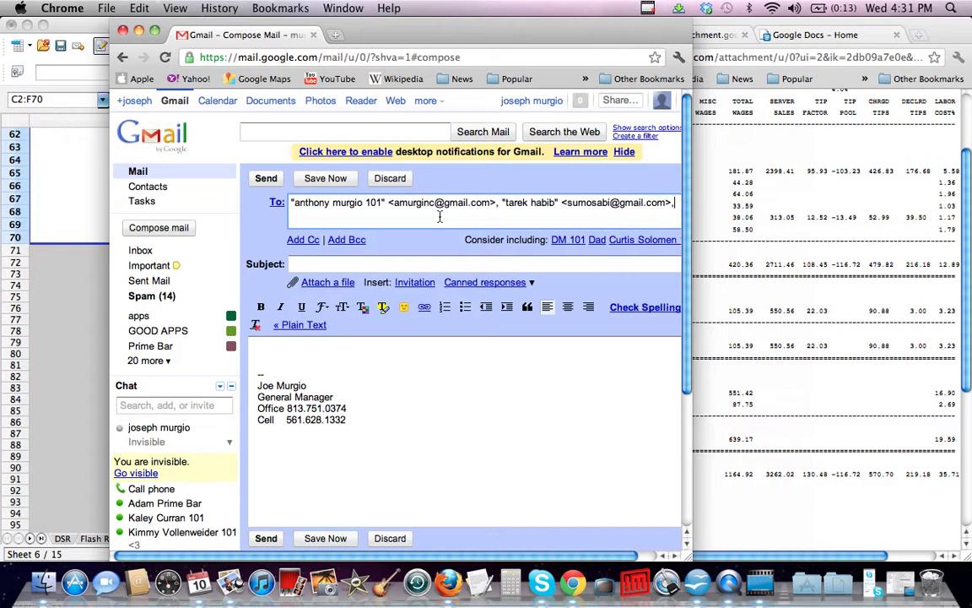
key("BackSpace")
key("BackSpace")
key("BackSpace")
key("BackSpace")
key("BackSpace")
key("BackSpace")
key("BackSpace")
key("BackSpace")
key("BackSpace")
key("BackSpace")
key("BackSpace")
key("BackSpace")
key("BackSpace")
key("BackSpace")
key("BackSpace")
key("BackSpace")
key("BackSpace")
key("BackSpace")
key("BackSpace")
key("BackSpace")
key("BackSpace")
key("BackSpace")
key("BackSpace")
key("BackSpace")
key("BackSpace")
key("BackSpace")
key("BackSpace")
key("BackSpace")
key("BackSpace")
key("BackSpace")
key("BackSpace")
key("BackSpace")
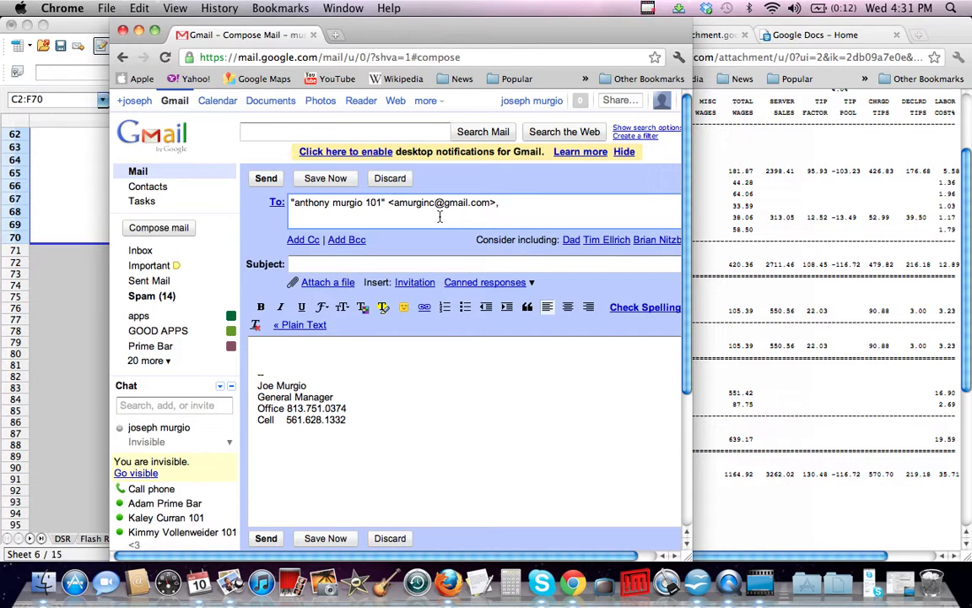
type("t")
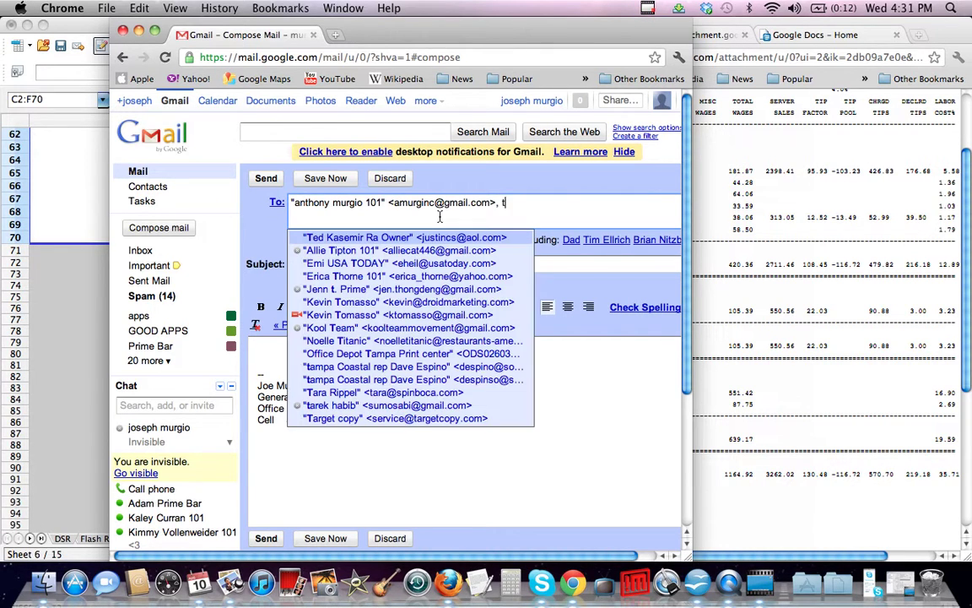
type("arek")
key("Return")
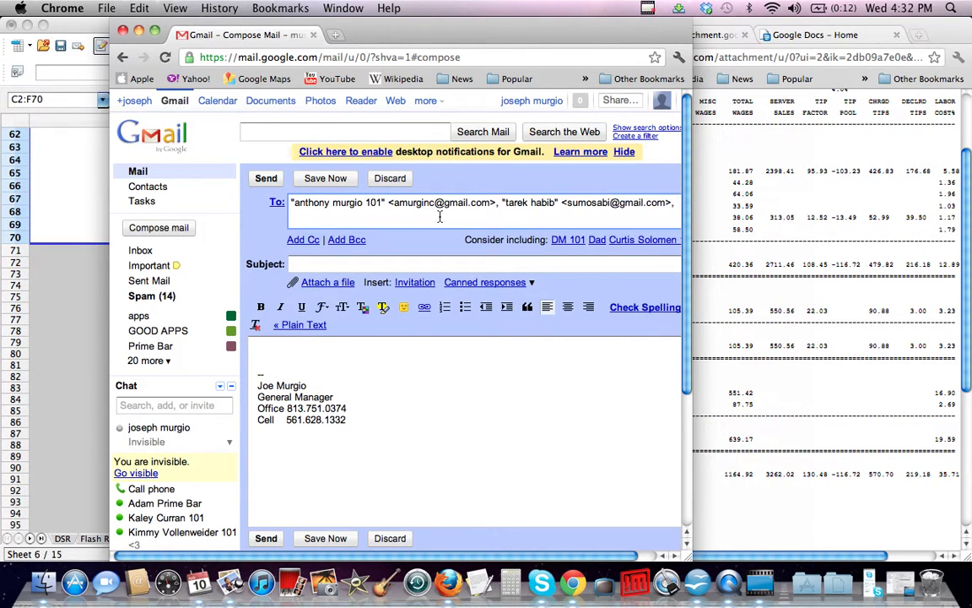
Enter the subject '101 EON 8/1/11' and move into the message body
left_click(329, 265)
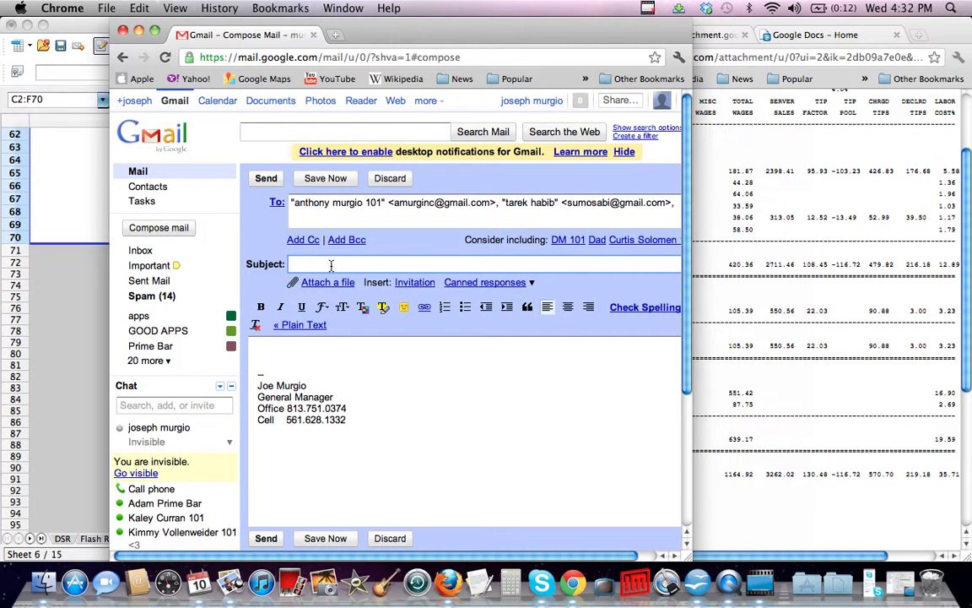
type("101 EON 8/1/11")
key("Tab")
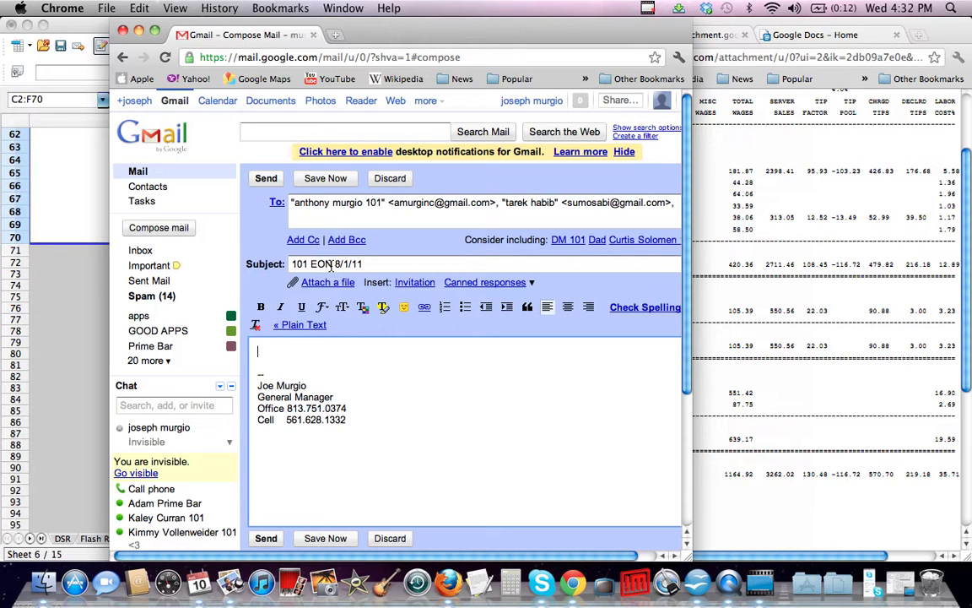
Paste the copied PB Wiregrass report into the message body
right_click(272, 355)
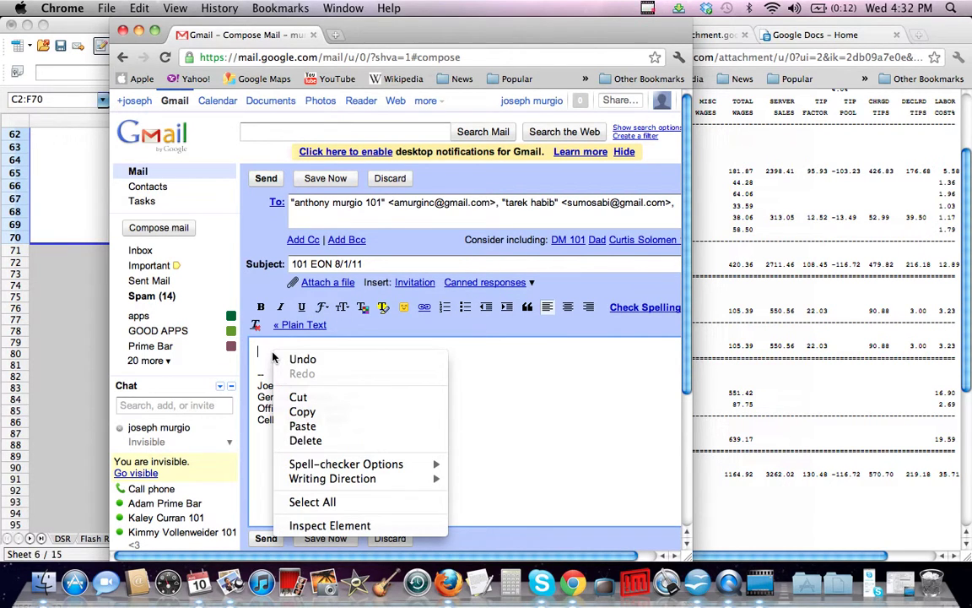
left_click(304, 426)
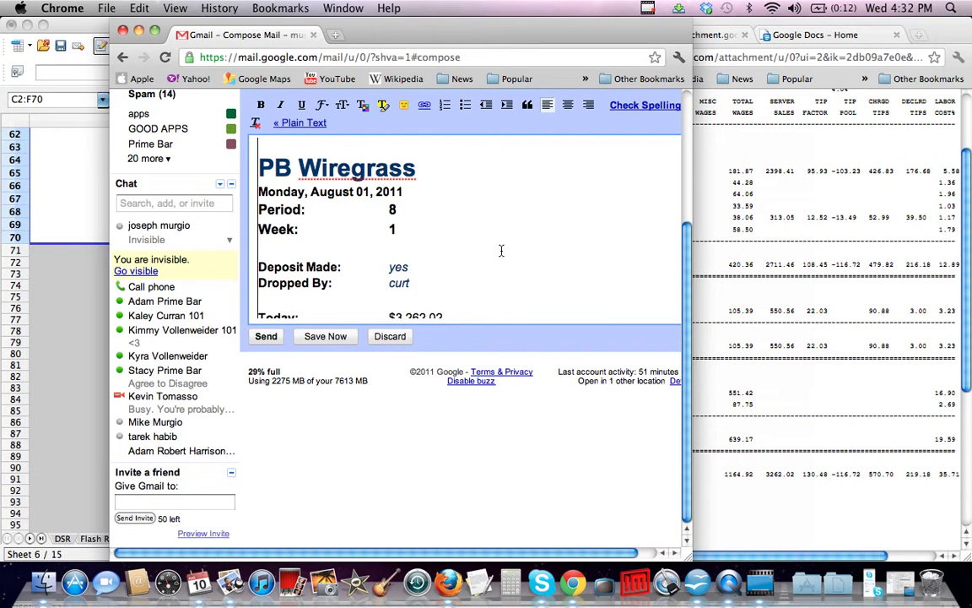
left_click(555, 205)
key("Up")
key("Down")
key("Down")
key("Down")
key("Down")
Review the pasted report line by line down to the Incidents 'none' entry
key("Up")
key("Up")
key("Up")
key("End")
key("Down")
key("Down")
key("Down")
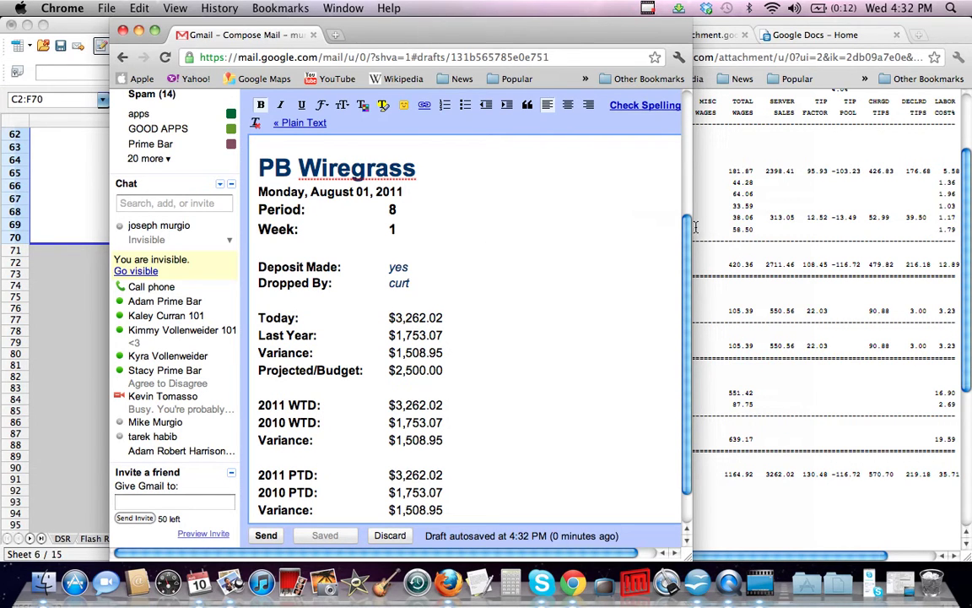
left_click_drag(685, 228, 707, 336)
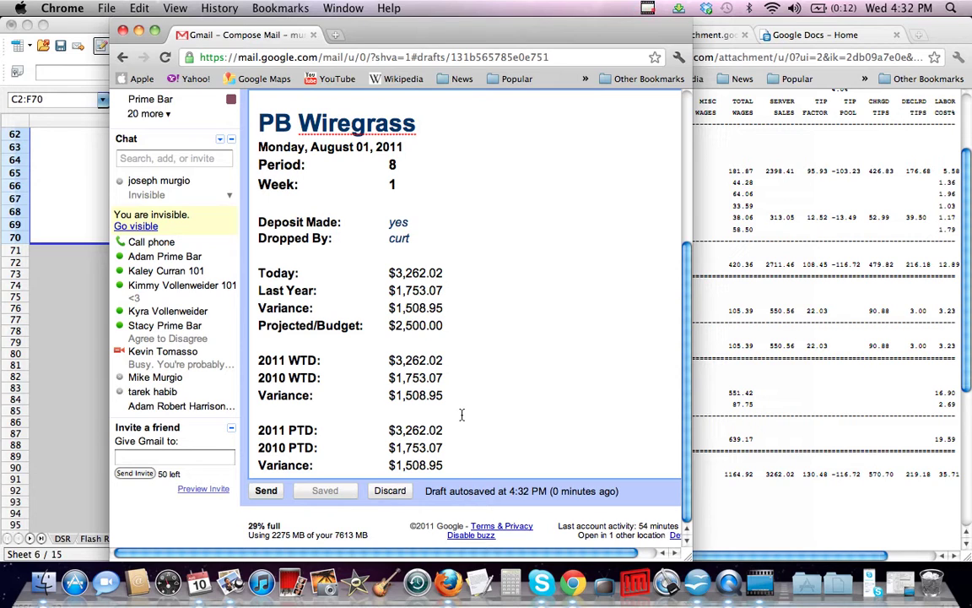
key("Down")
key("Down")
key("Down")
key("Down")
key("Down")
key("Down")
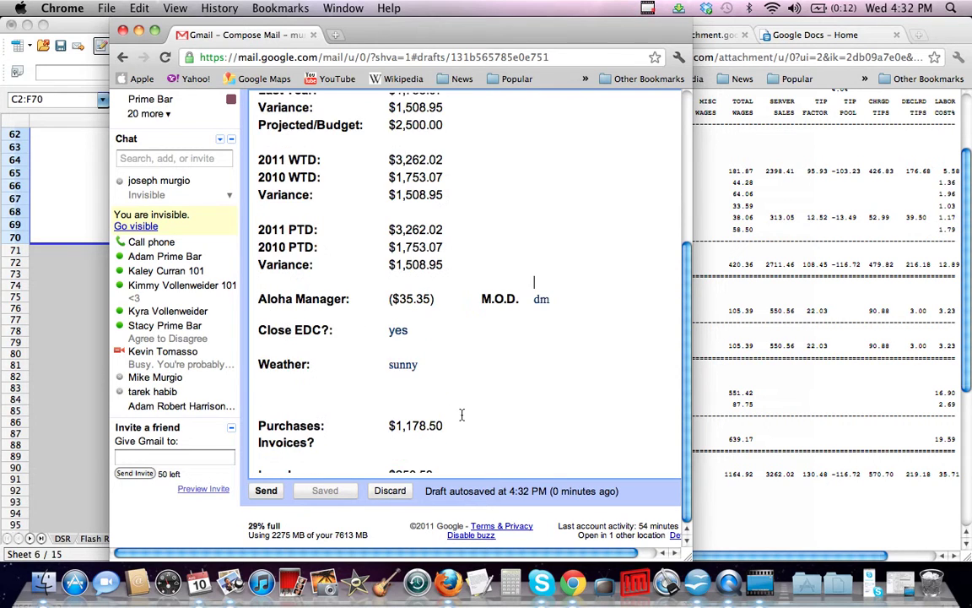
key("Down")
key("Down")
key("Down")
key("Down")
key("Down")
key("Down")
key("Down")
key("Down")
key("Down")
key("Down")
key("Down")
key("Down")
key("Down")
key("Down")
key("Down")
key("Down")
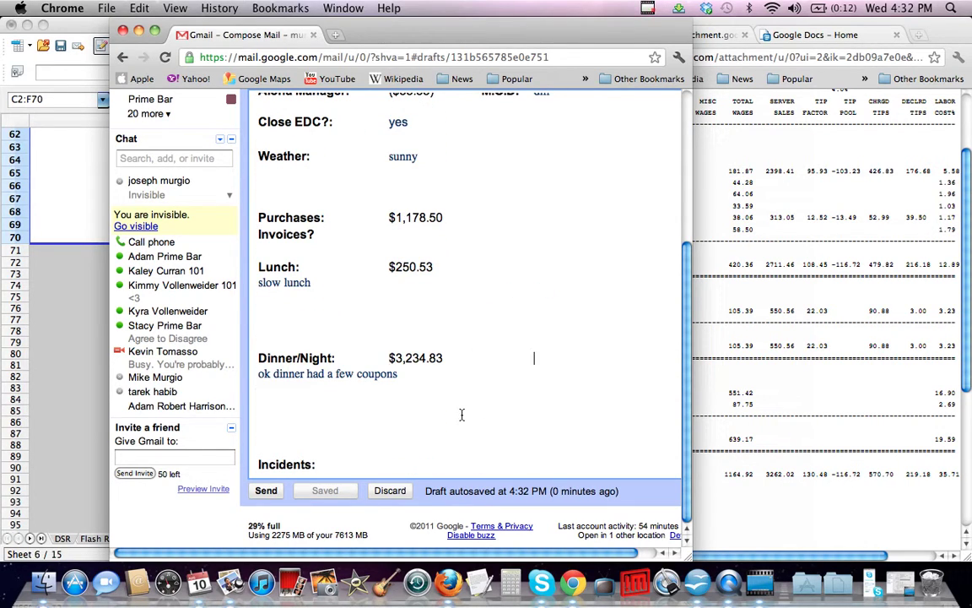
key("Down")
key("Down")
key("Down")
key("Down")
key("Down")
key("Down")
key("Down")
key("Down")
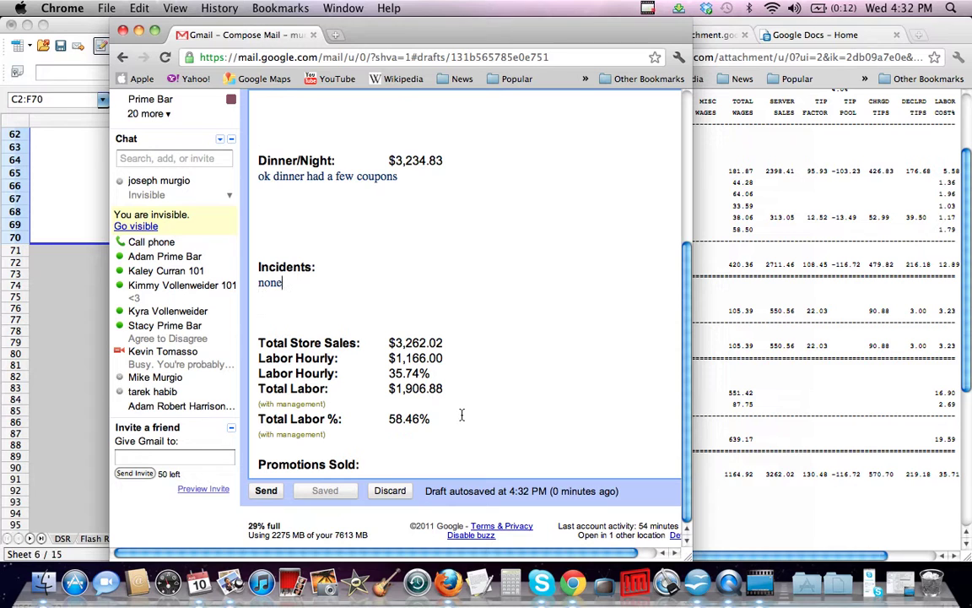
key("Up")
key("Up")
key("Up")
key("Up")
key("Up")
key("Up")
key("Up")
scroll(675, 212, "up", 5)
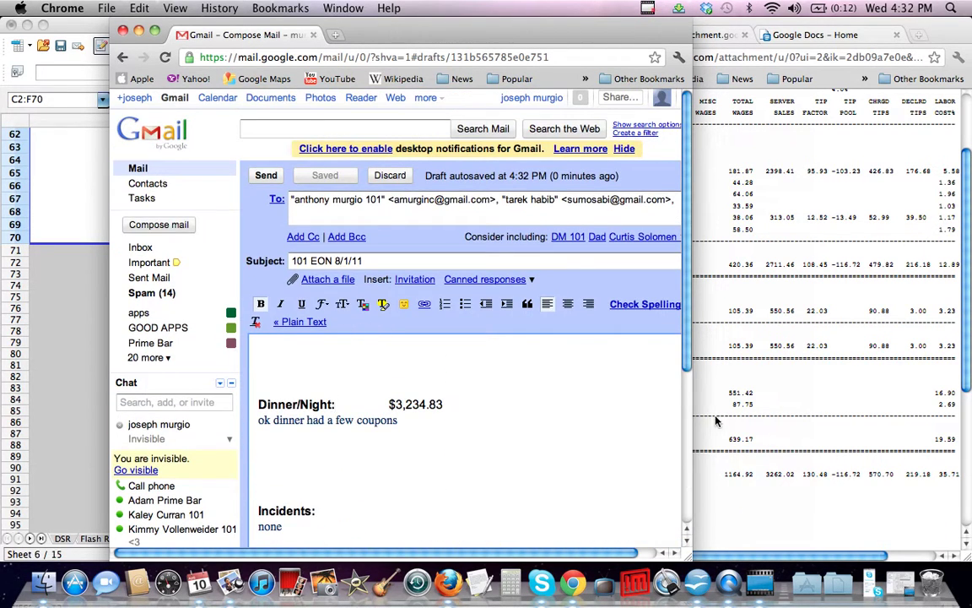
Insert a new first line above the pasted report reading 'this is a test. smoochies'
left_click(293, 365)
scroll(293, 365, "down", 5)
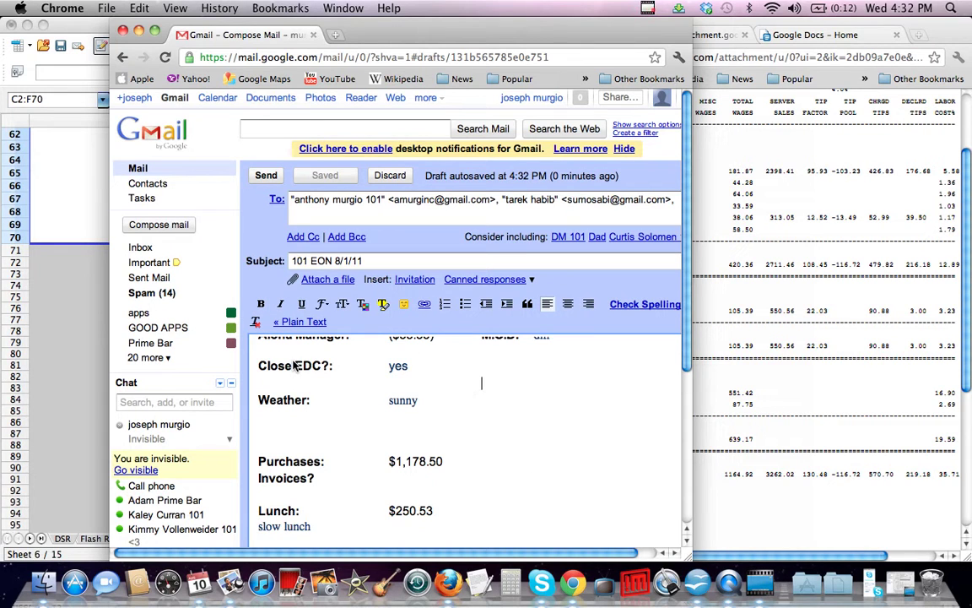
scroll(292, 364, "up", 3)
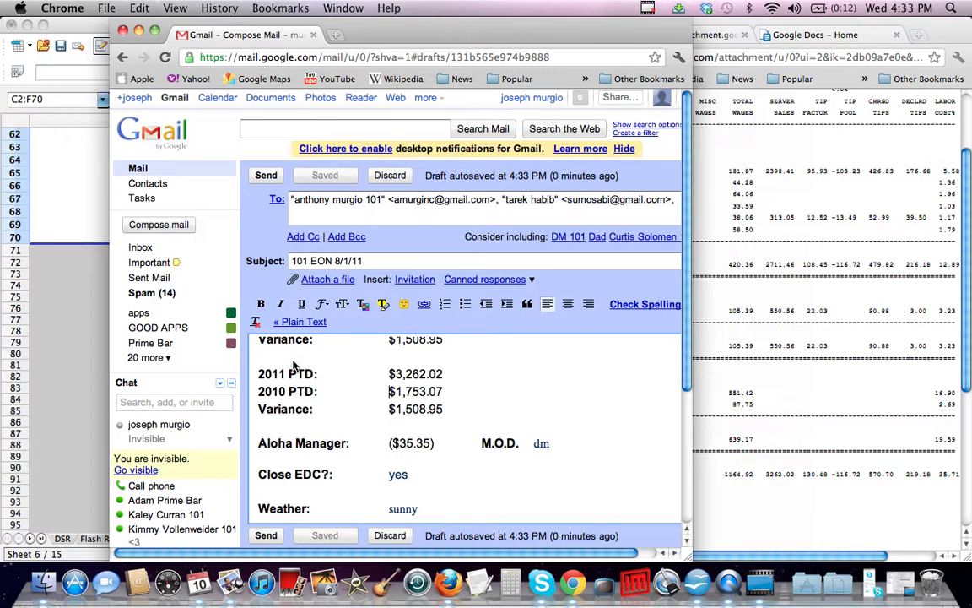
scroll(293, 364, "up", 3)
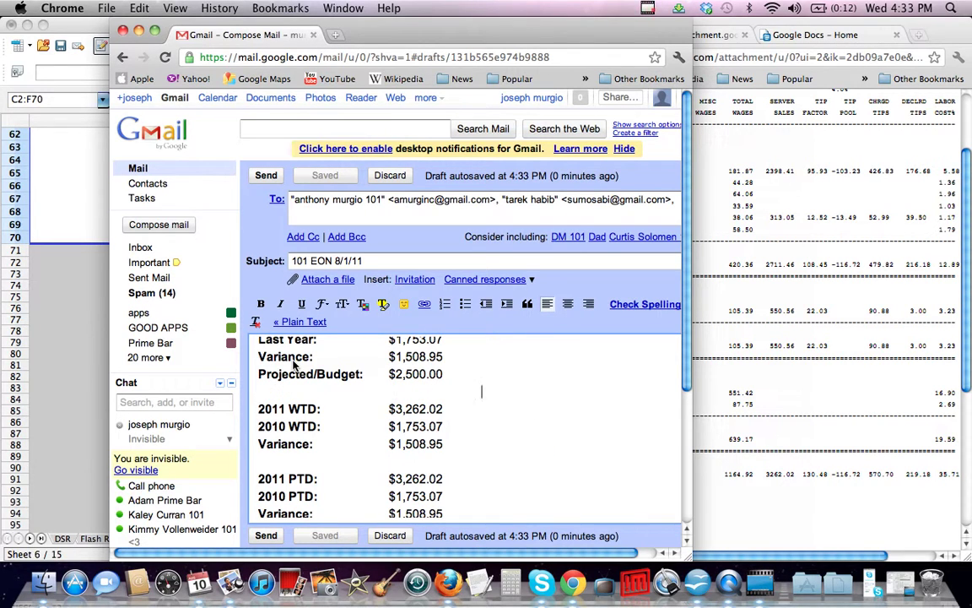
scroll(293, 364, "up", 3)
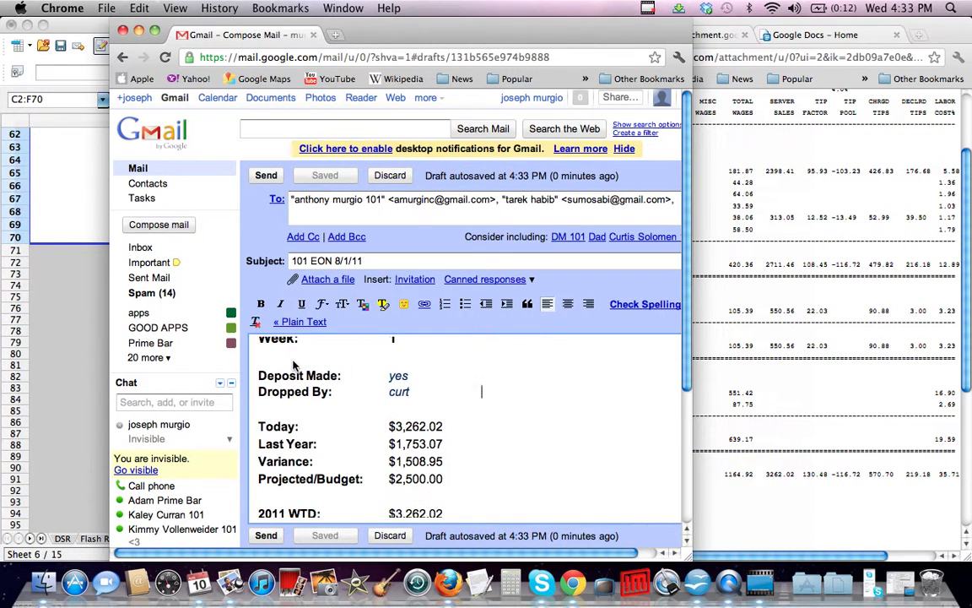
scroll(292, 365, "up", 3)
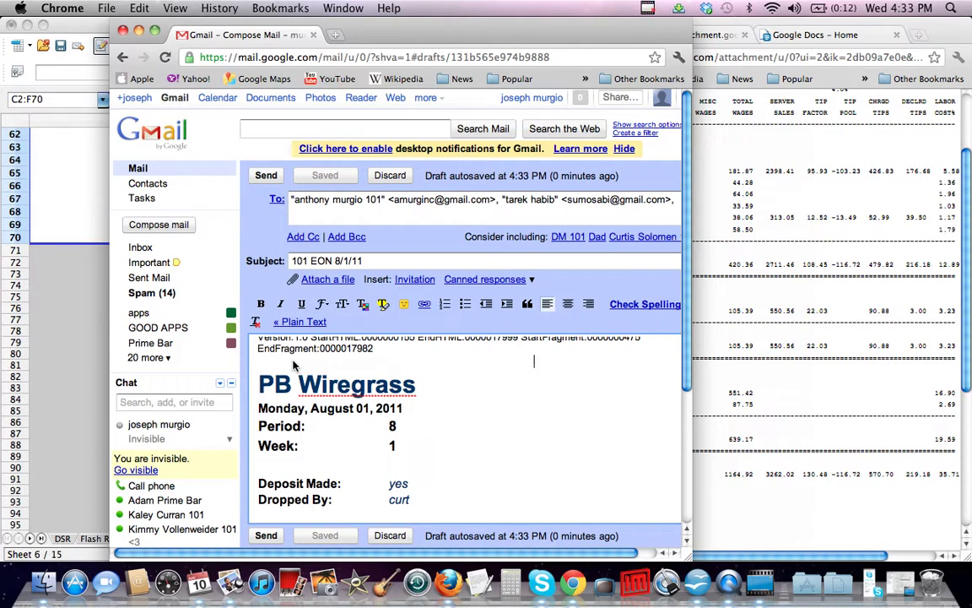
scroll(293, 365, "up", 1)
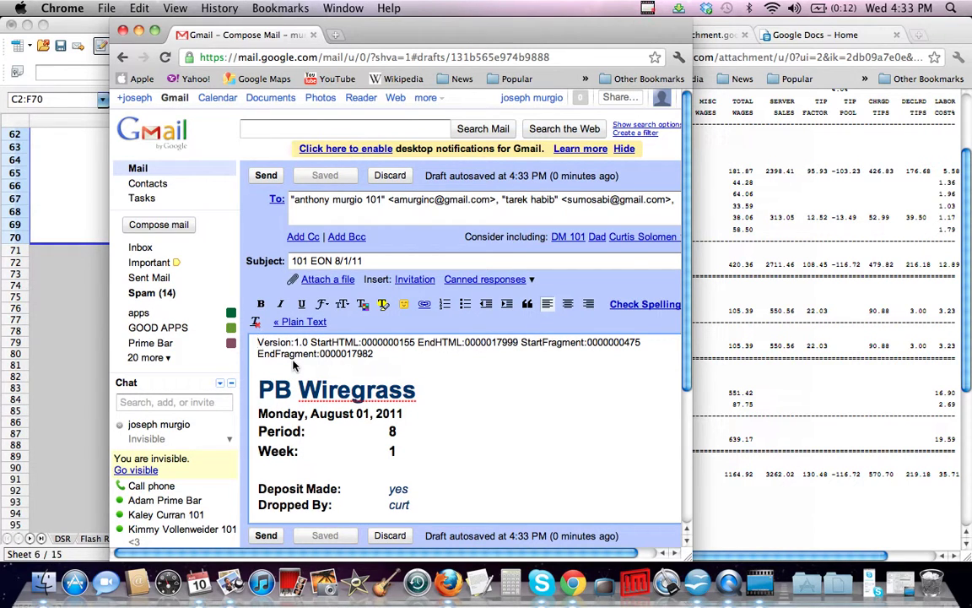
key("Return")
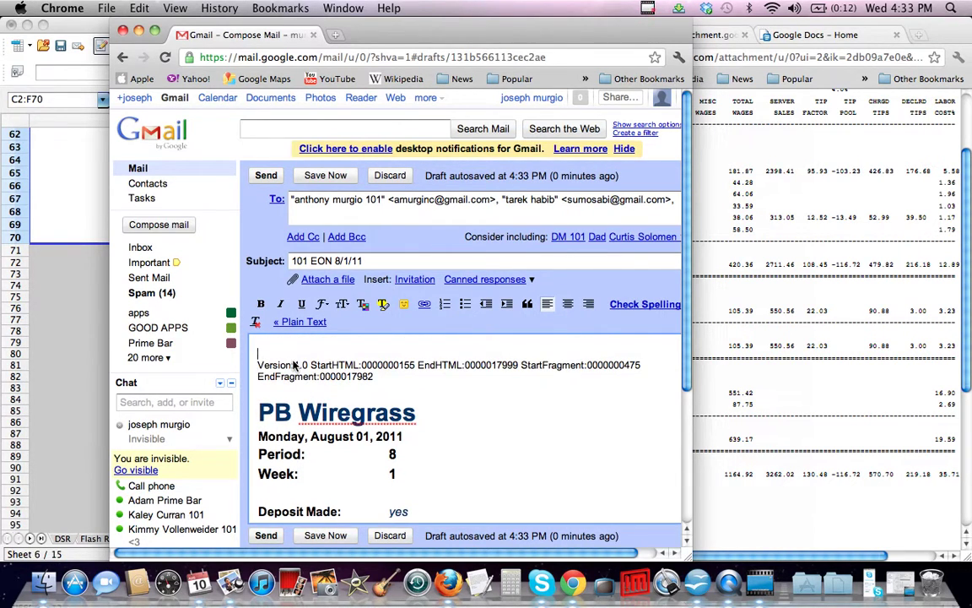
key("Up")
type("this is a test. smoochi")
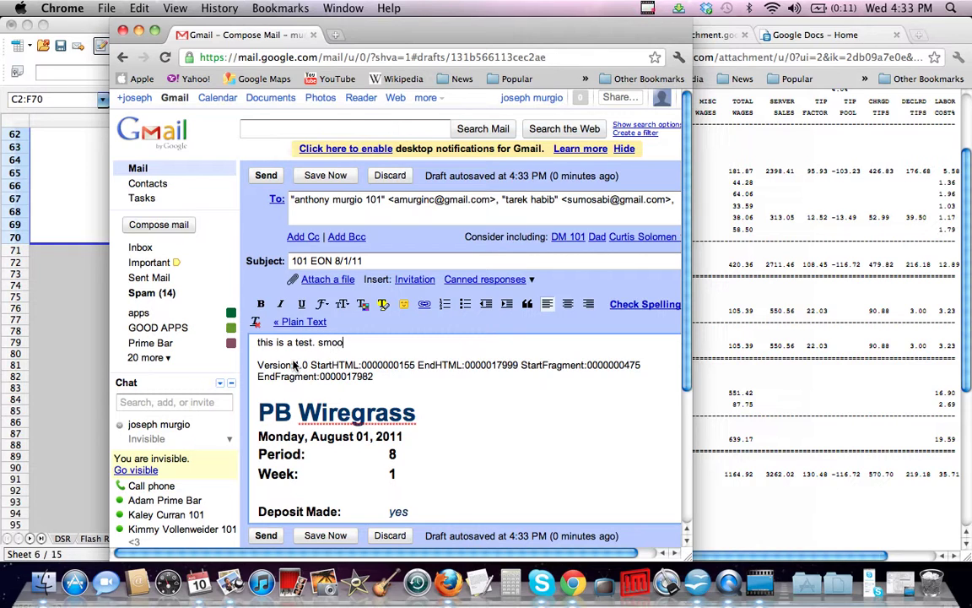
type("es")
Send the report message and delete the LivingSocial Escapes conversation
left_click(266, 176)
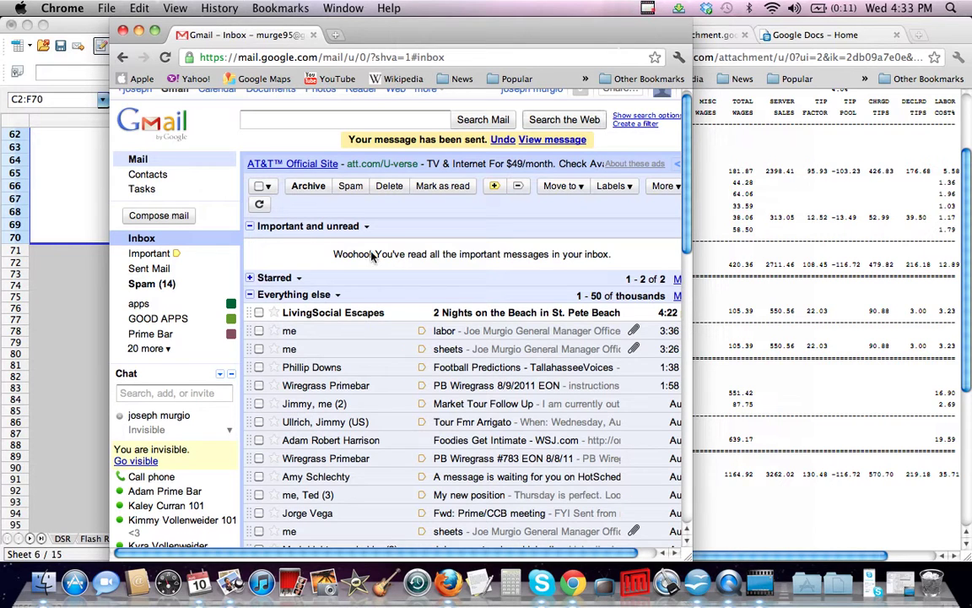
left_click(259, 312)
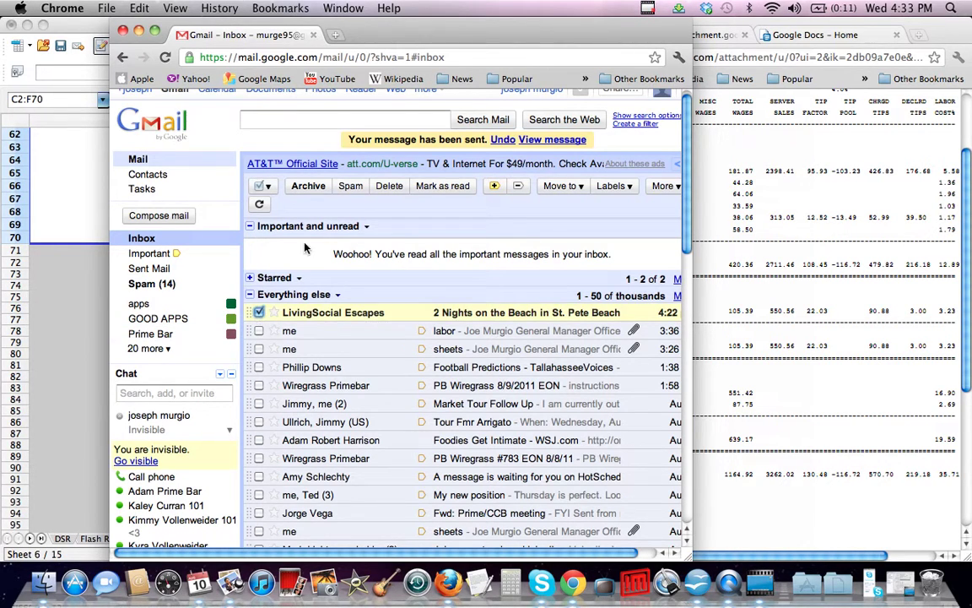
left_click(389, 187)
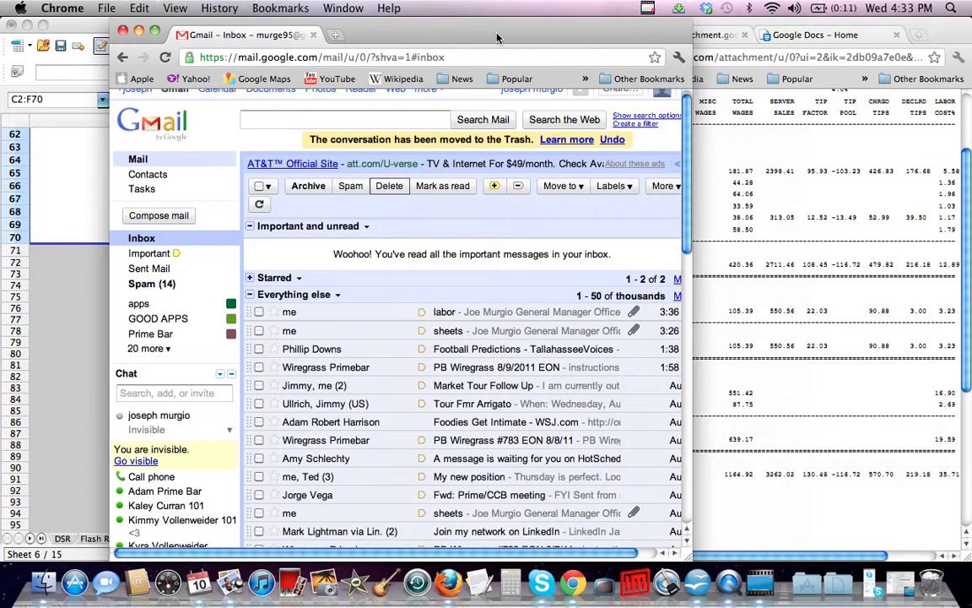
Minimize the Gmail window and return to the p8w1.xls spreadsheet
left_click(138, 32)
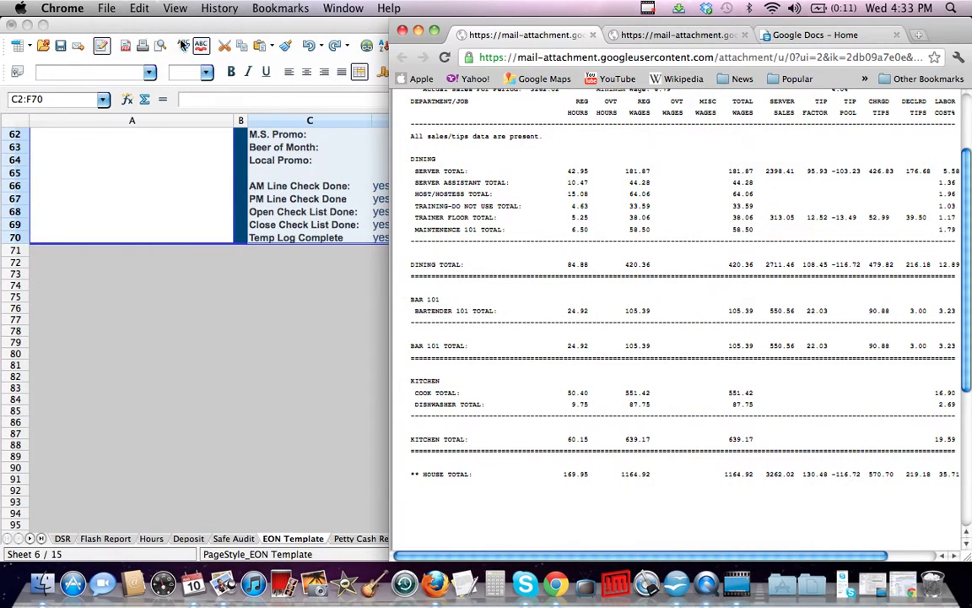
scroll(971, 234, "up", 3)
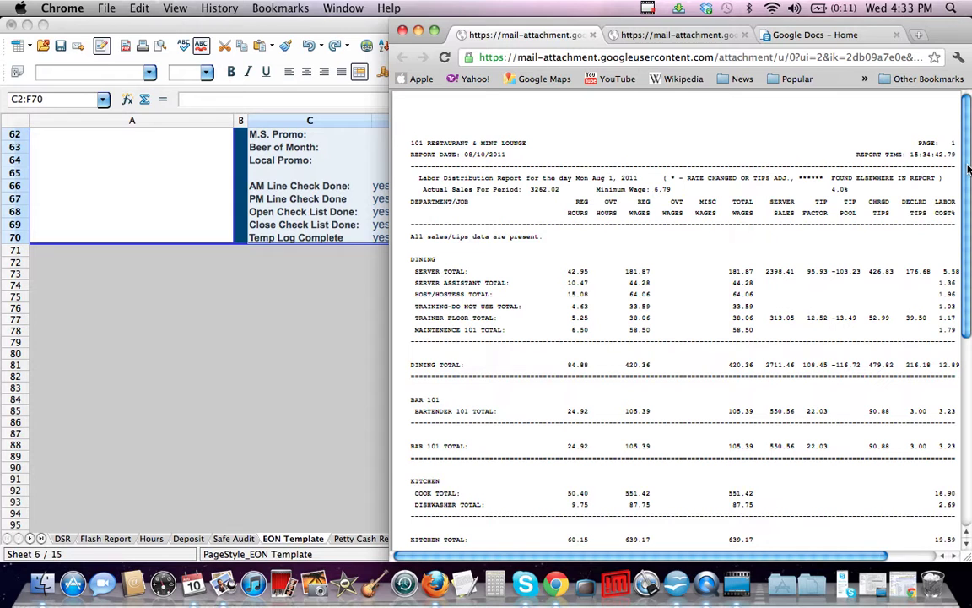
left_click(42, 212)
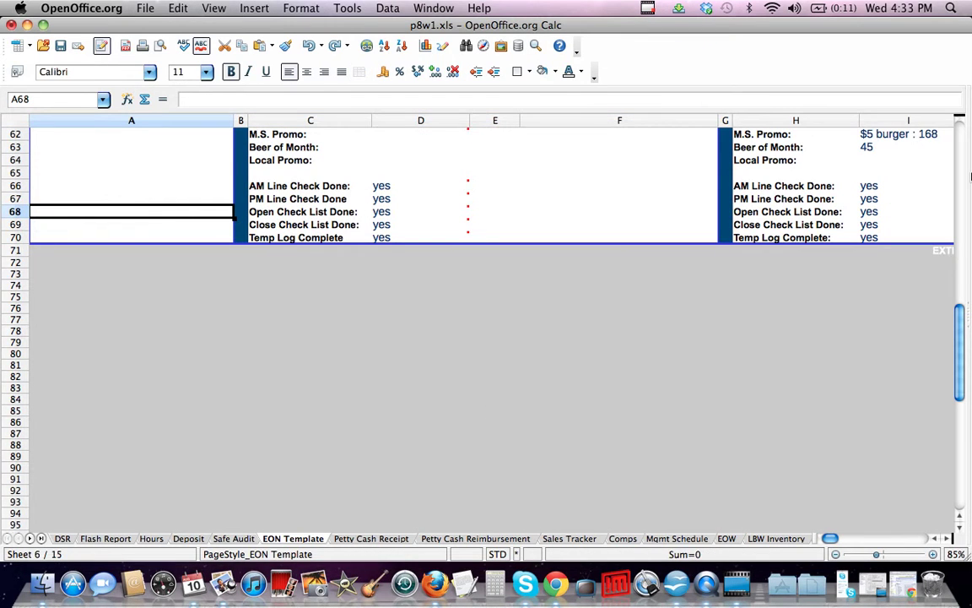
left_click_drag(960, 336, 971, 133)
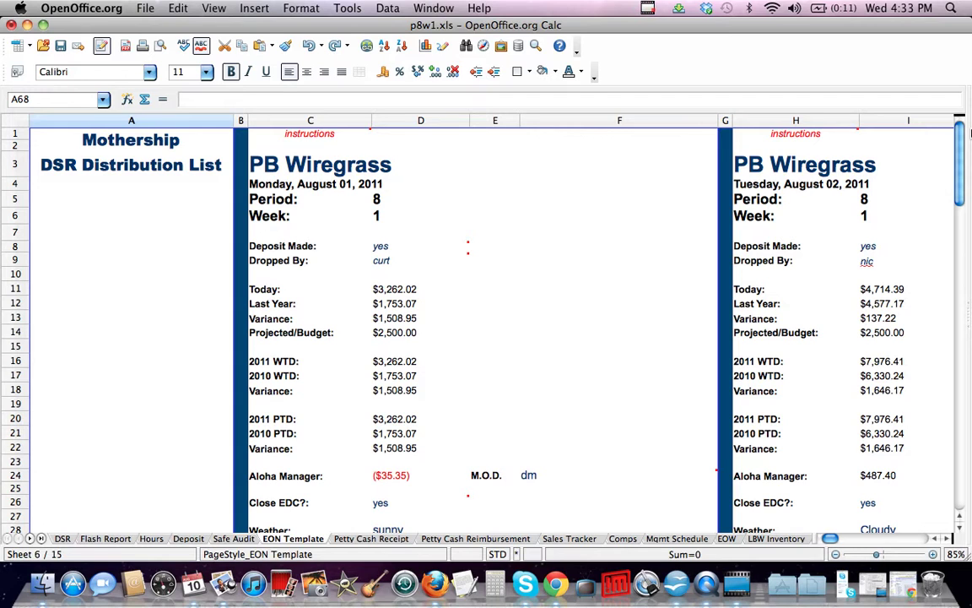
left_click_drag(405, 289, 406, 266)
left_click(407, 272)
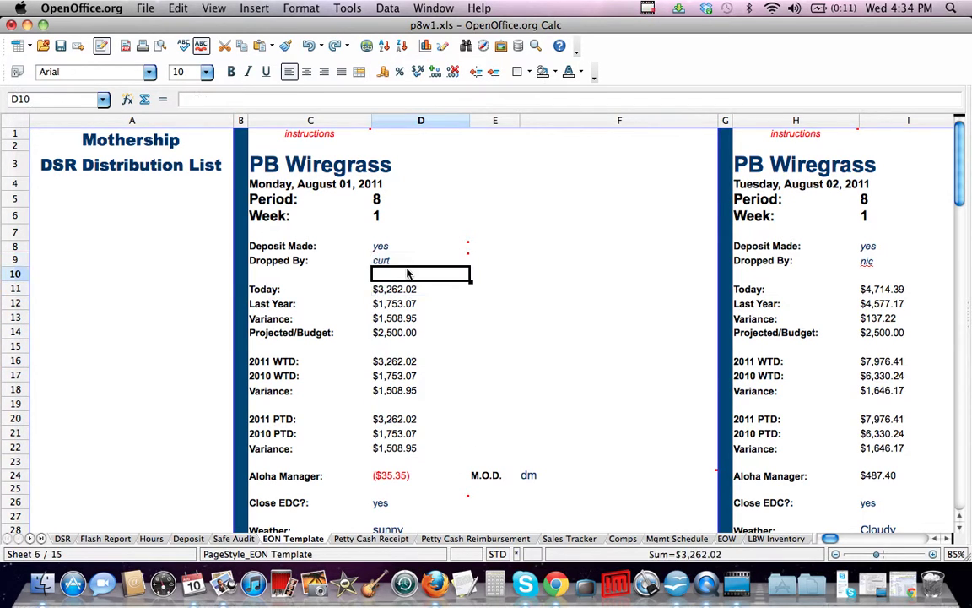